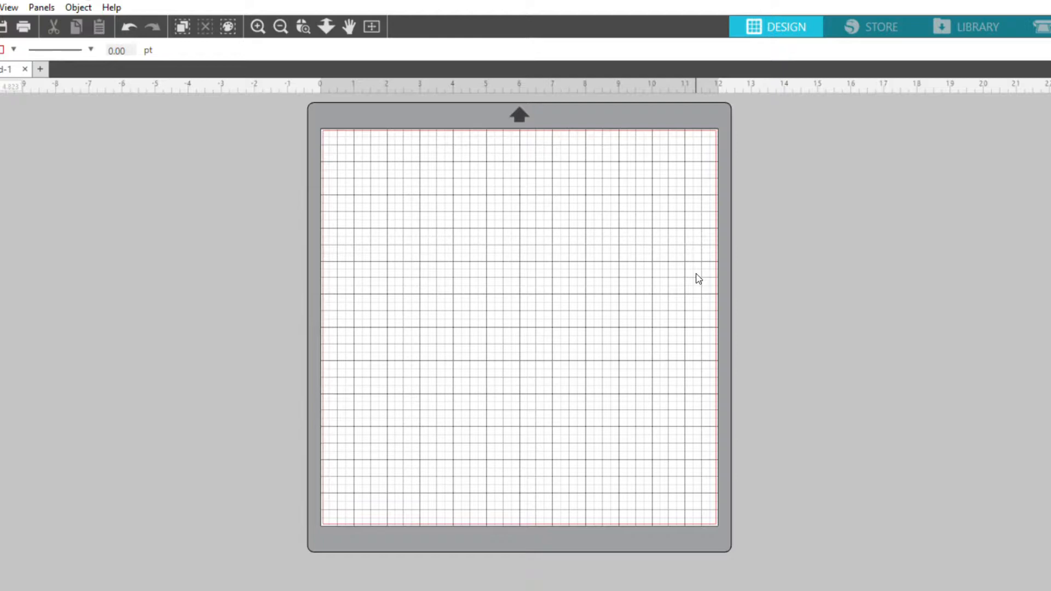
Add the letter "S" as text in Old English Text MT, 72 pt, near the mat's left side and fill it black.
{"action": "left_click", "coordinate": [1, 202]}
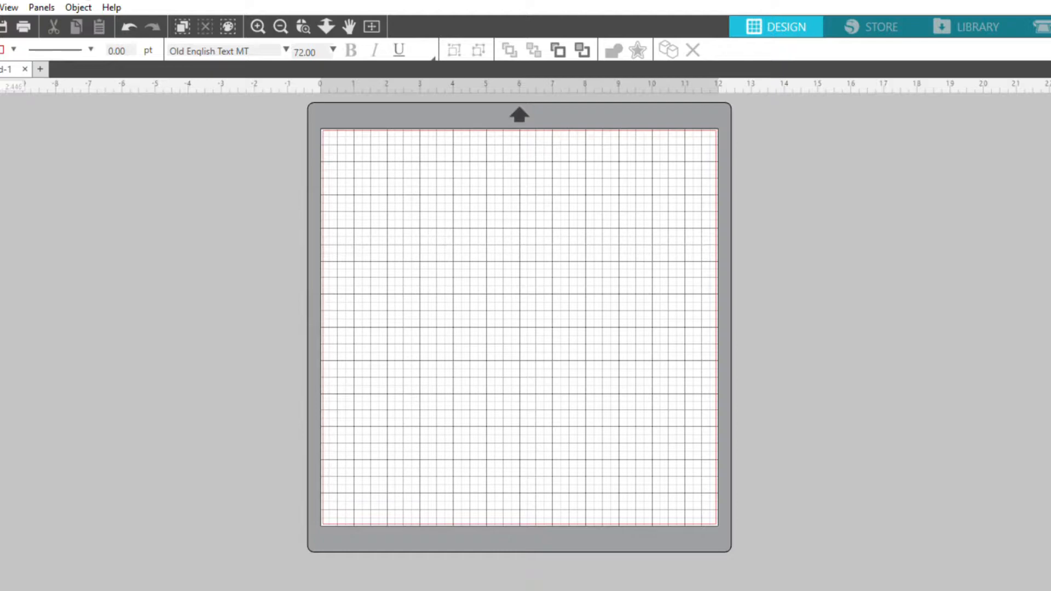
{"action": "left_click", "coordinate": [379, 302]}
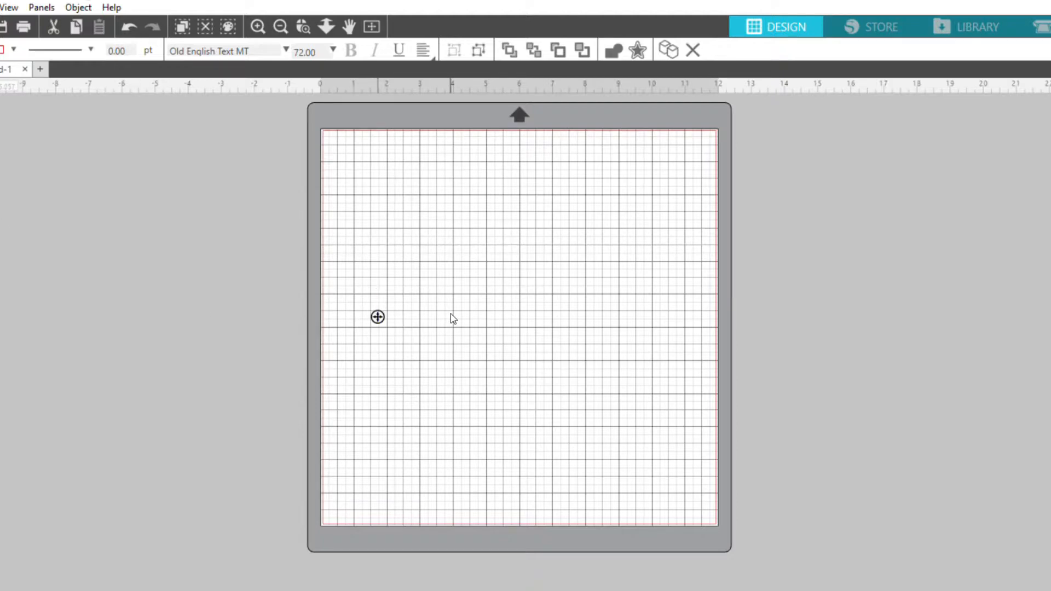
{"action": "type", "text": "S"}
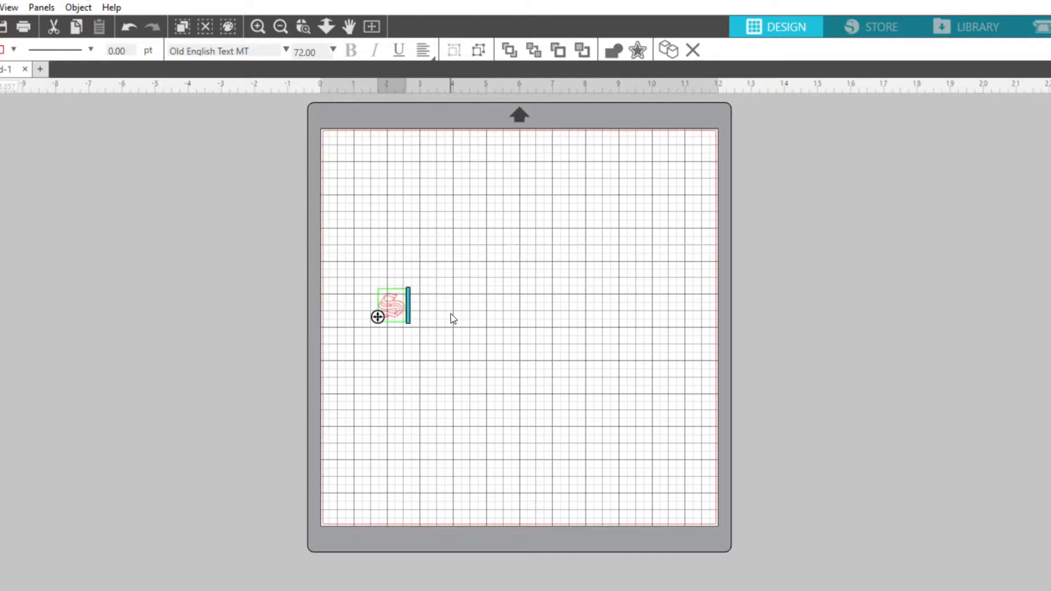
{"action": "key", "text": "ctrl+a"}
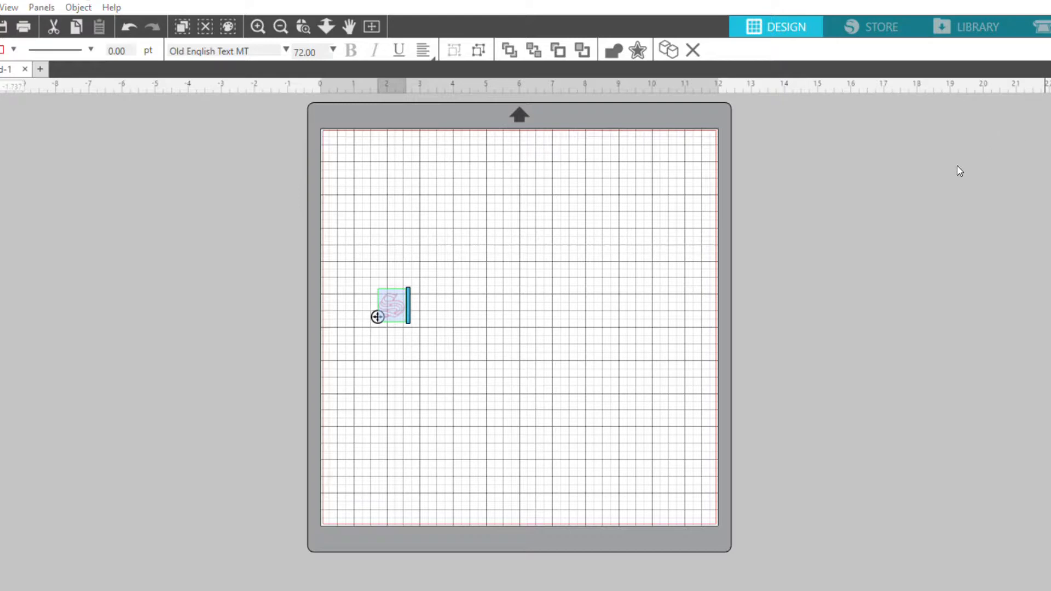
{"action": "left_click", "coordinate": [423, 302]}
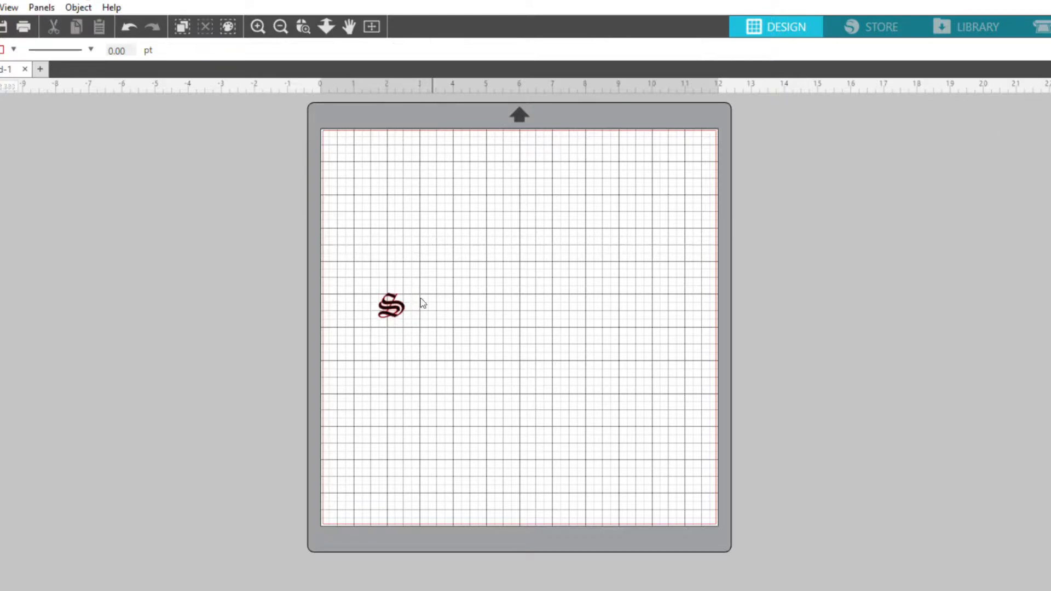
Enlarge the S to about 905 pt so it nearly fills the mat, and change its font to Monogram kk sc.
{"action": "left_click", "coordinate": [400, 293]}
{"action": "left_click_drag", "start_coordinate": [417, 334], "coordinate": [578, 255]}
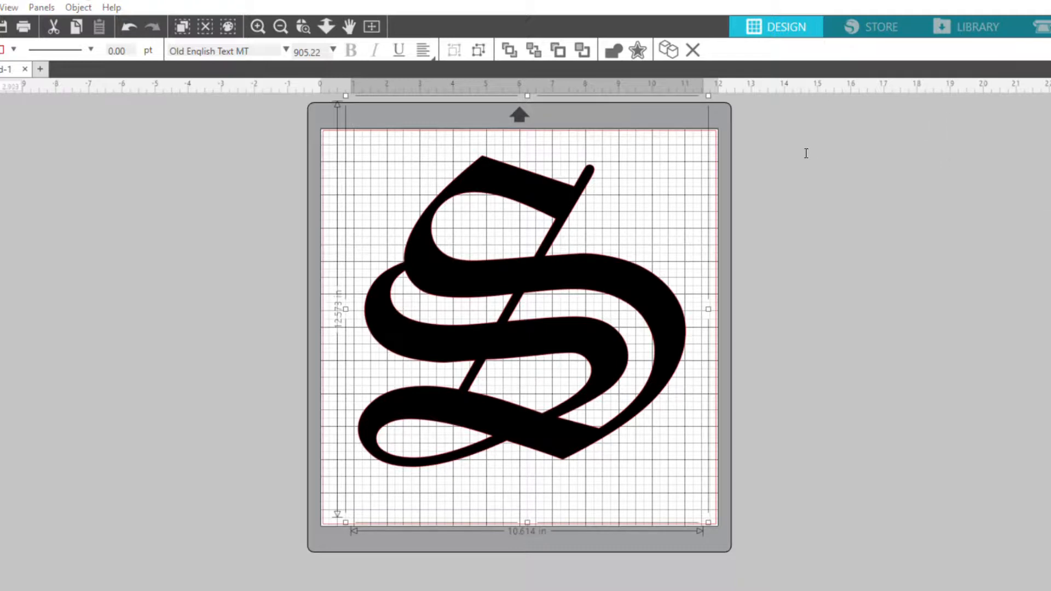
{"action": "left_click", "coordinate": [942, 205]}
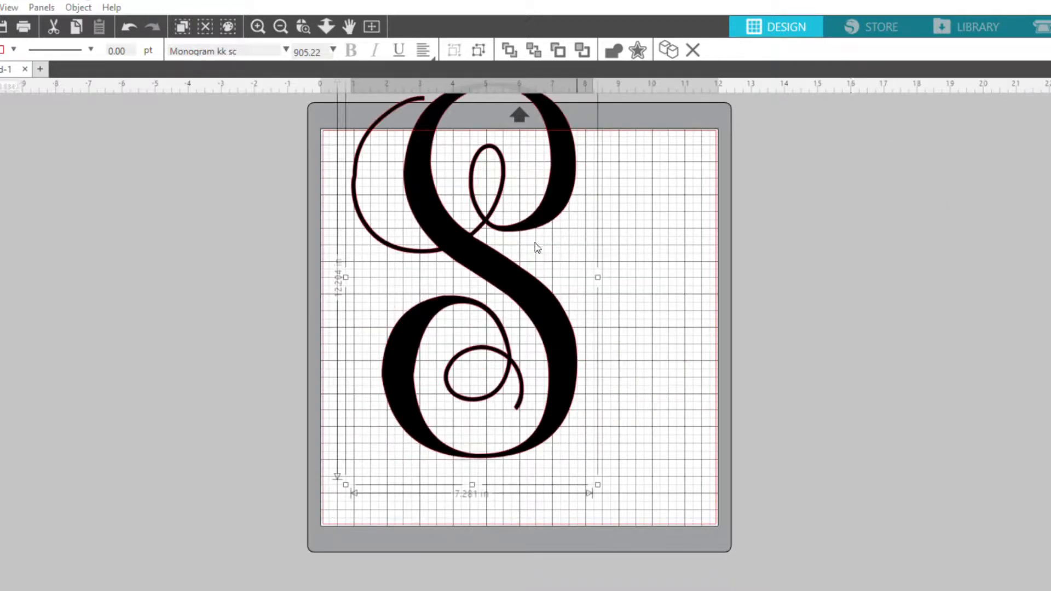
Move the large S fully onto the mat and centre it on the page.
{"action": "left_click", "coordinate": [237, 250]}
{"action": "left_click_drag", "start_coordinate": [542, 206], "coordinate": [590, 261]}
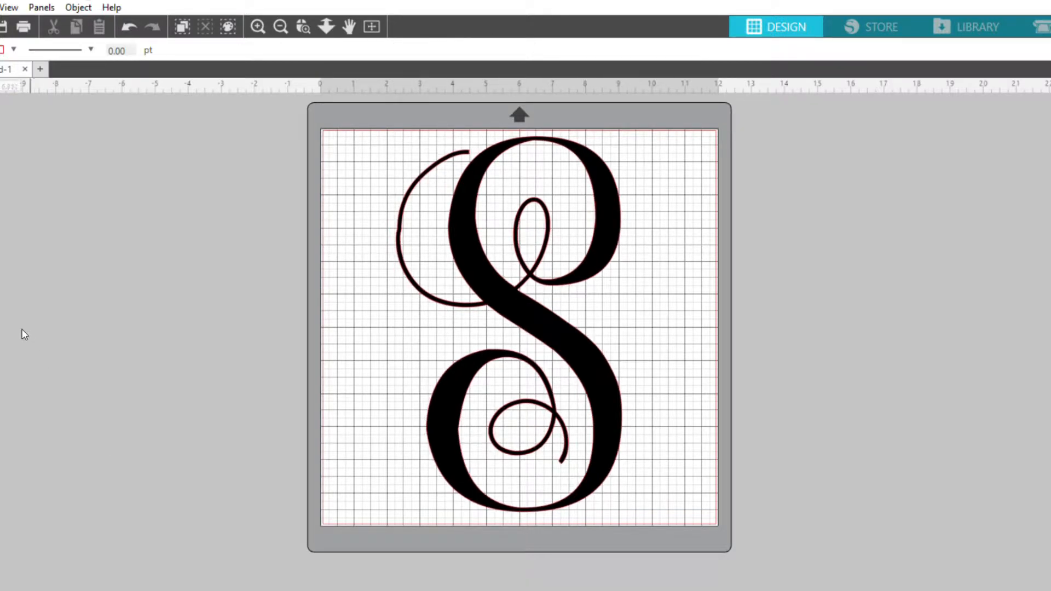
{"action": "left_click", "coordinate": [2, 273]}
{"action": "double_click", "coordinate": [565, 334]}
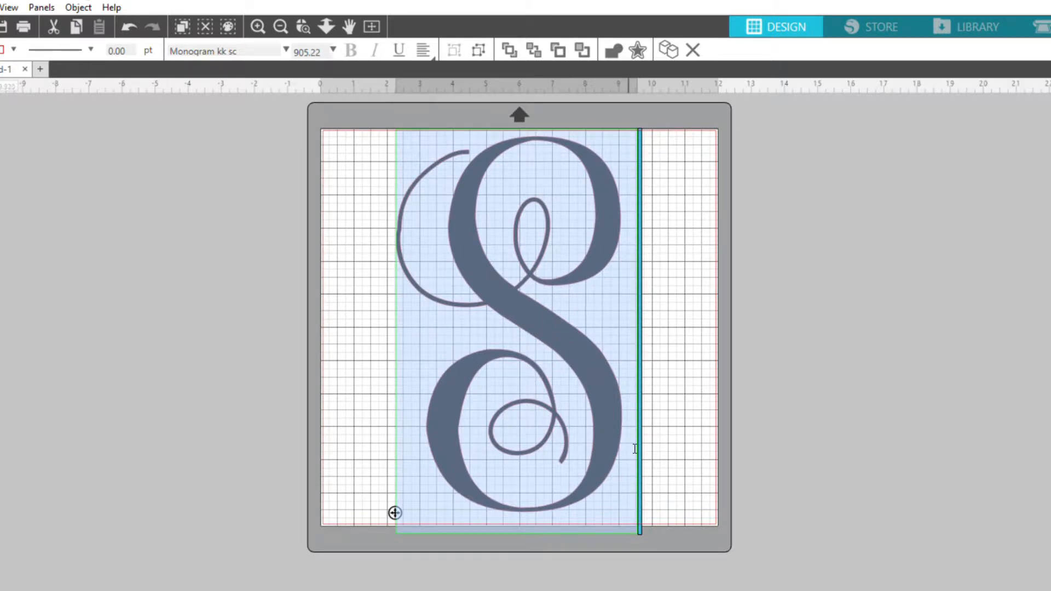
{"action": "key", "text": "Escape"}
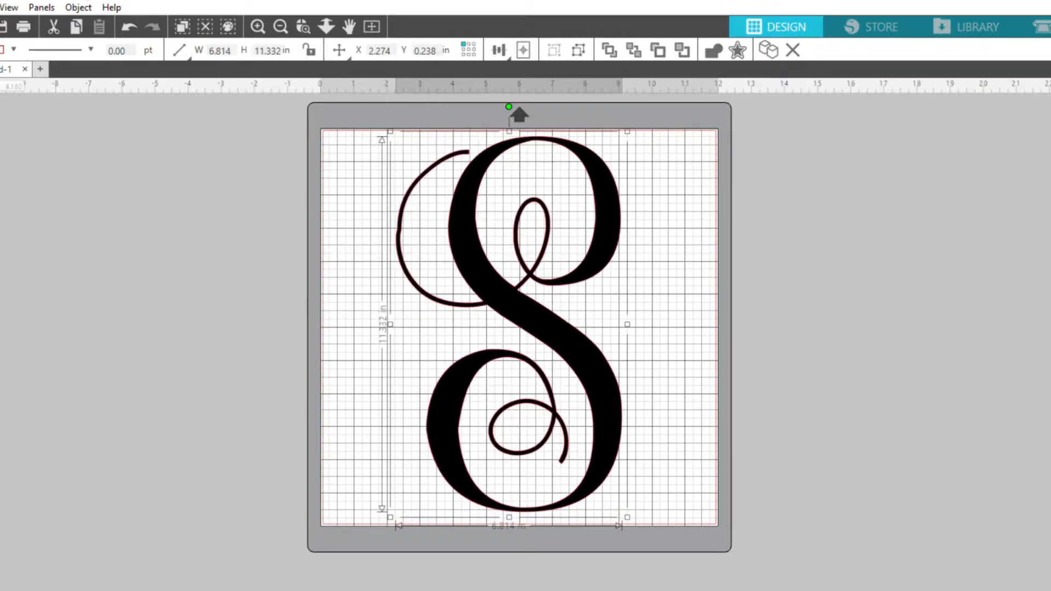
{"action": "left_click", "coordinate": [1, 268]}
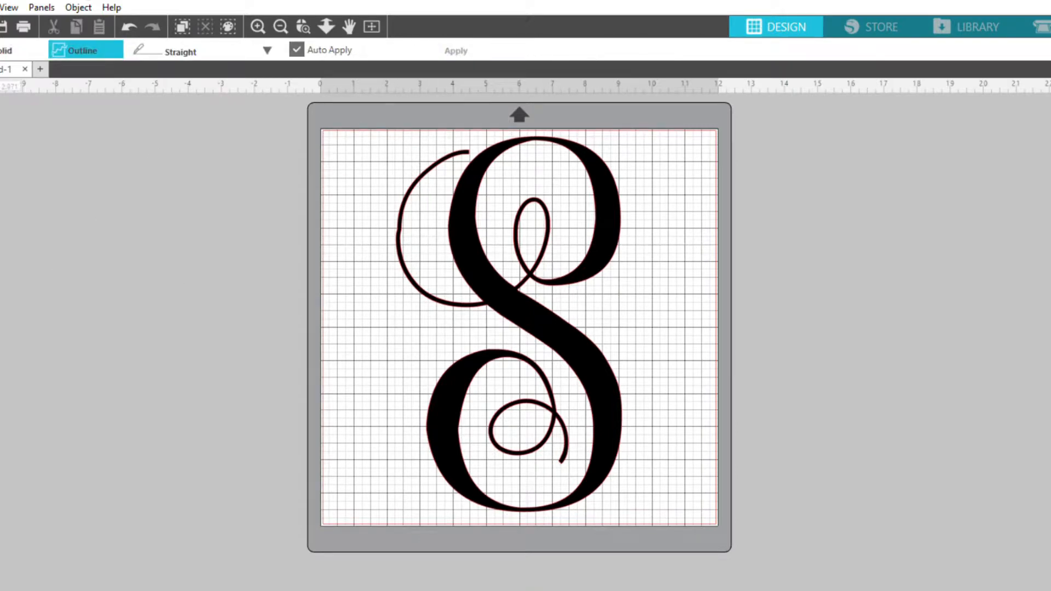
{"action": "left_click", "coordinate": [1, 93]}
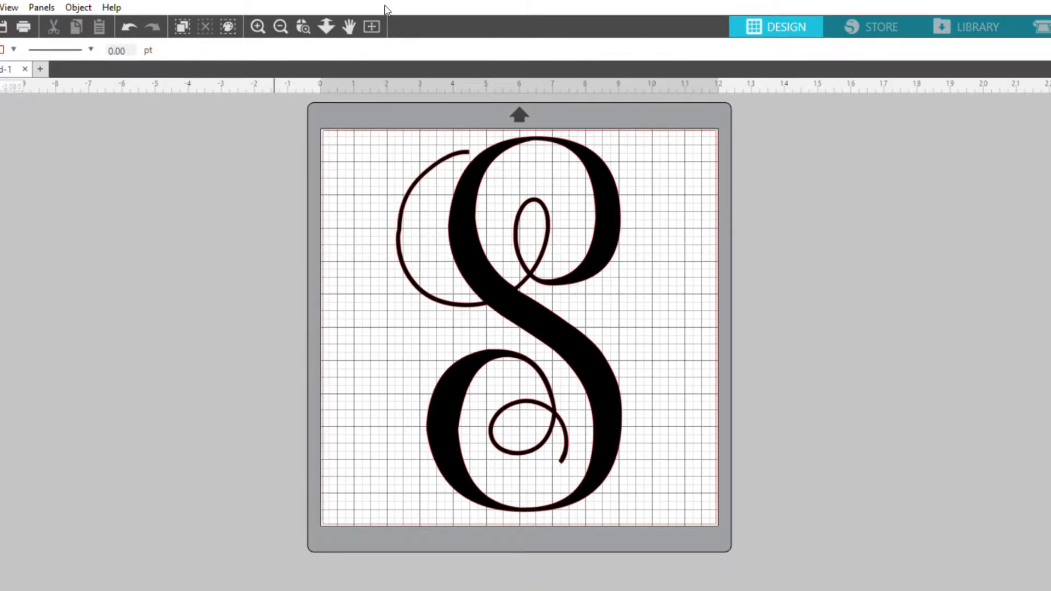
{"action": "left_click", "coordinate": [468, 202]}
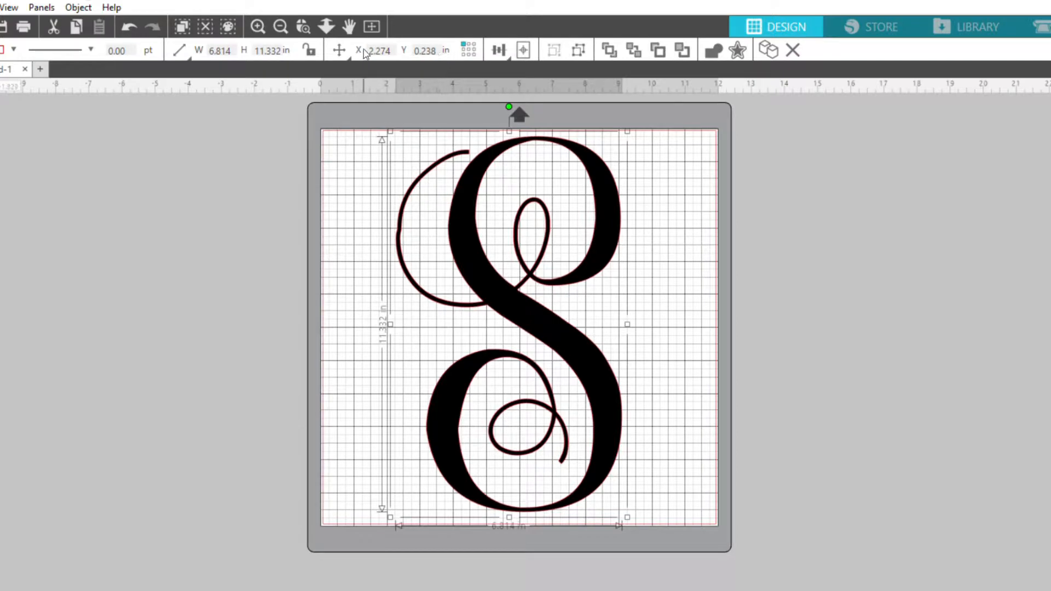
{"action": "left_click", "coordinate": [524, 37]}
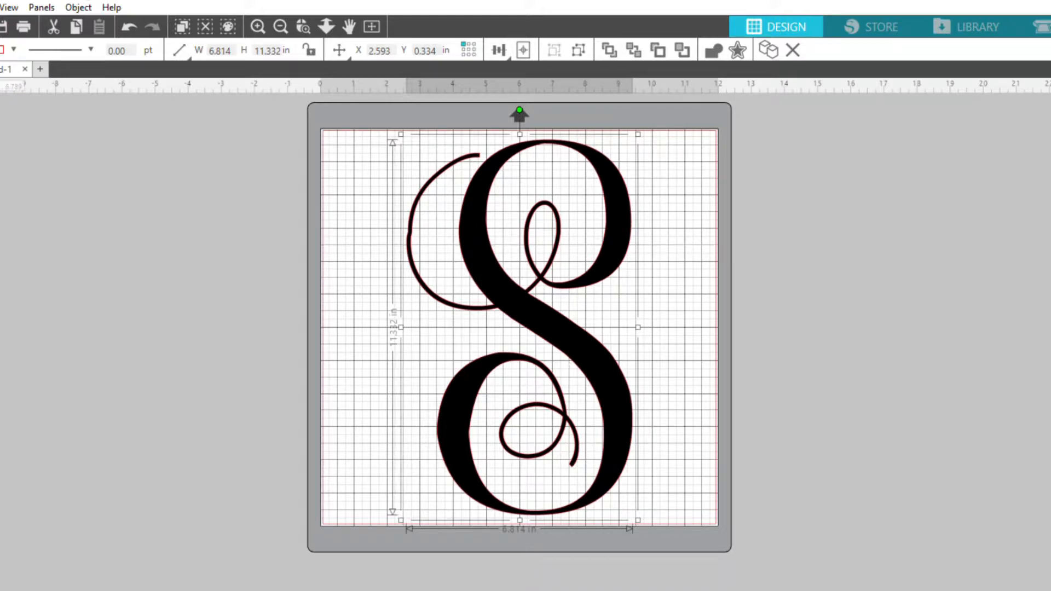
Slice the S into an upper and a lower half with a straight horizontal Knife cut through its middle.
{"action": "left_click", "coordinate": [22, 272]}
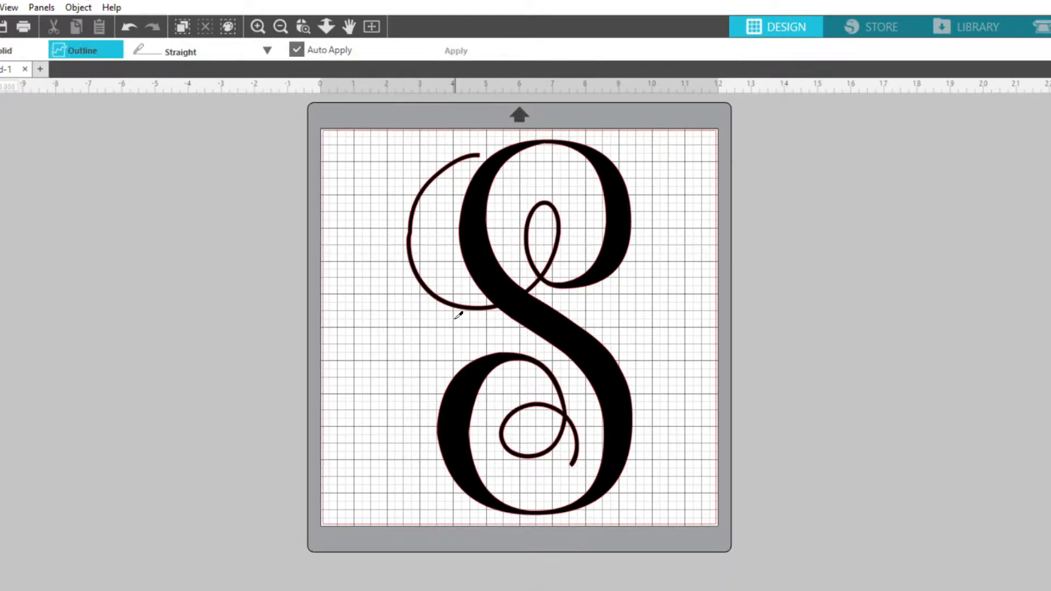
{"action": "left_click_drag", "start_coordinate": [456, 318], "coordinate": [623, 317]}
{"action": "left_click", "coordinate": [0, 92]}
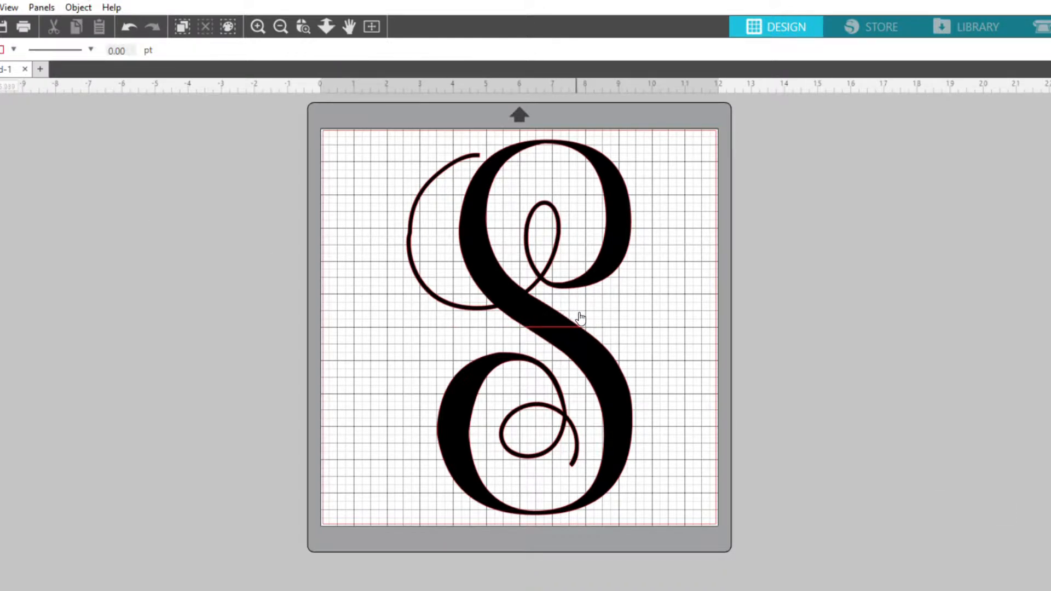
Nudge the upper half of the S straight up to open a gap of about 1 in between the halves.
{"action": "left_click", "coordinate": [541, 295]}
{"action": "key", "text": "Up"}
{"action": "key", "text": "Up"}
{"action": "key", "text": "Up"}
{"action": "key", "text": "Up"}
{"action": "key", "text": "Up"}
{"action": "key", "text": "Up"}
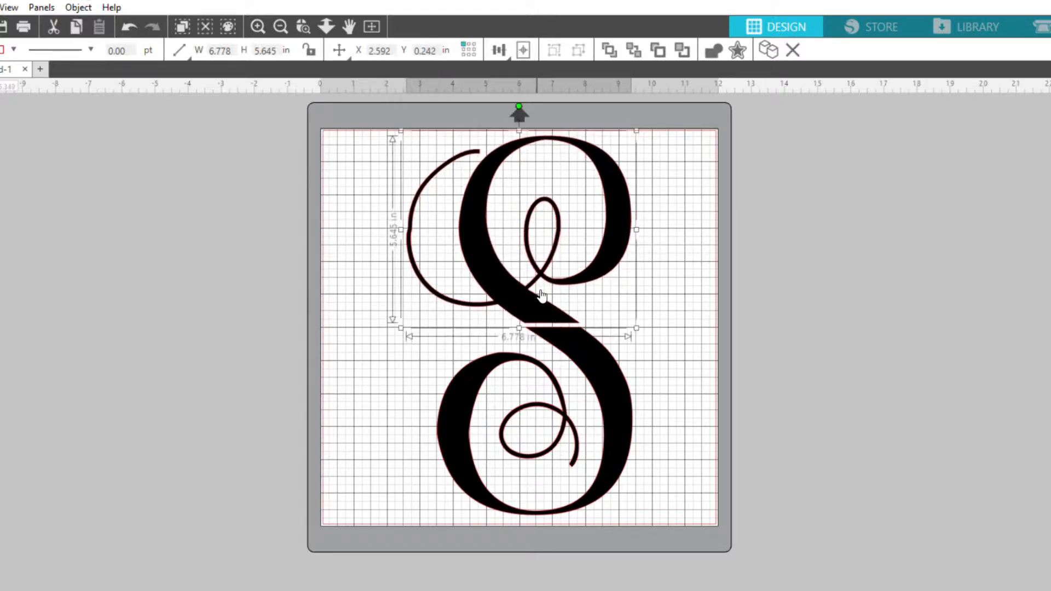
{"action": "key", "text": "Up"}
{"action": "key", "text": "Up"}
{"action": "key", "text": "Up"}
{"action": "key", "text": "Up"}
{"action": "key", "text": "Up"}
{"action": "key", "text": "Up"}
{"action": "key", "text": "Up"}
{"action": "key", "text": "Up"}
{"action": "key", "text": "Up"}
{"action": "key", "text": "Up"}
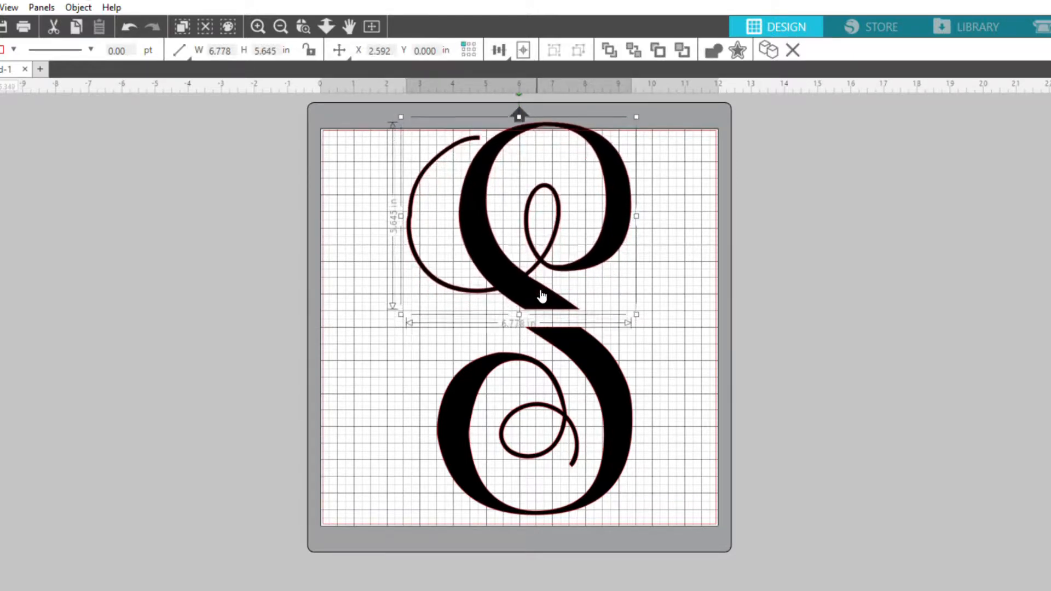
{"action": "key", "text": "Up"}
{"action": "key", "text": "Up"}
{"action": "key", "text": "Up"}
{"action": "key", "text": "Up"}
{"action": "key", "text": "Up"}
{"action": "key", "text": "Up"}
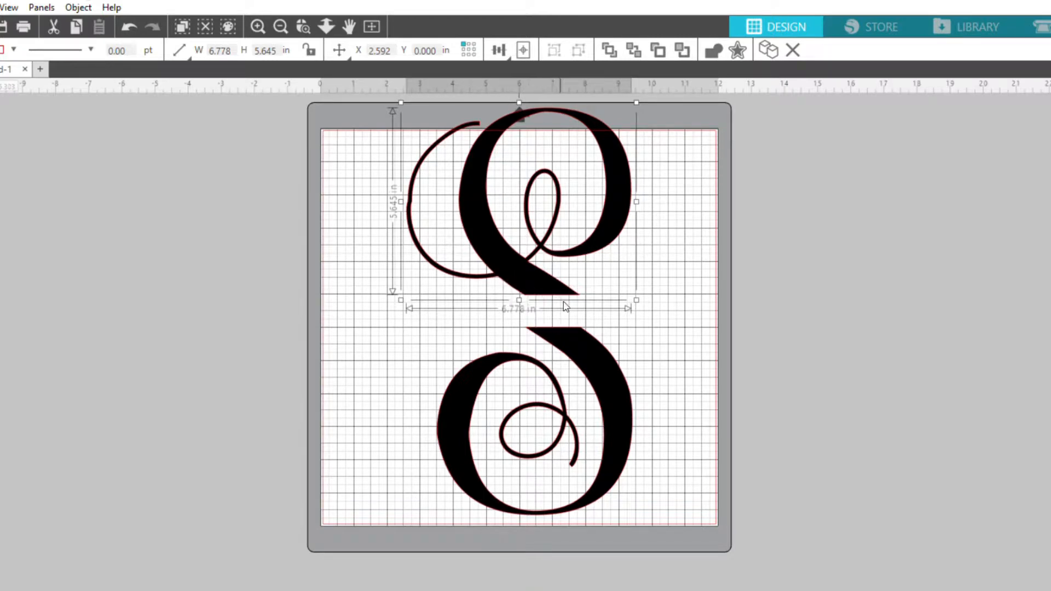
Shift the upper half sideways, undo the last moves, and delete both halves of the sliced S.
{"action": "left_click_drag", "start_coordinate": [508, 244], "coordinate": [487, 248]}
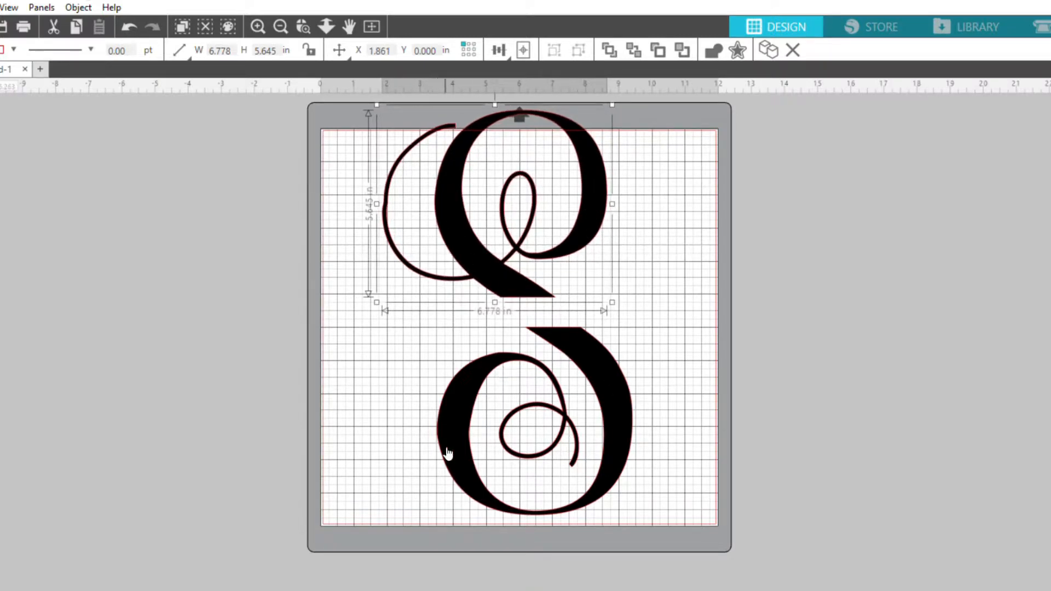
{"action": "key", "text": "ctrl+z"}
{"action": "key", "text": "ctrl+z"}
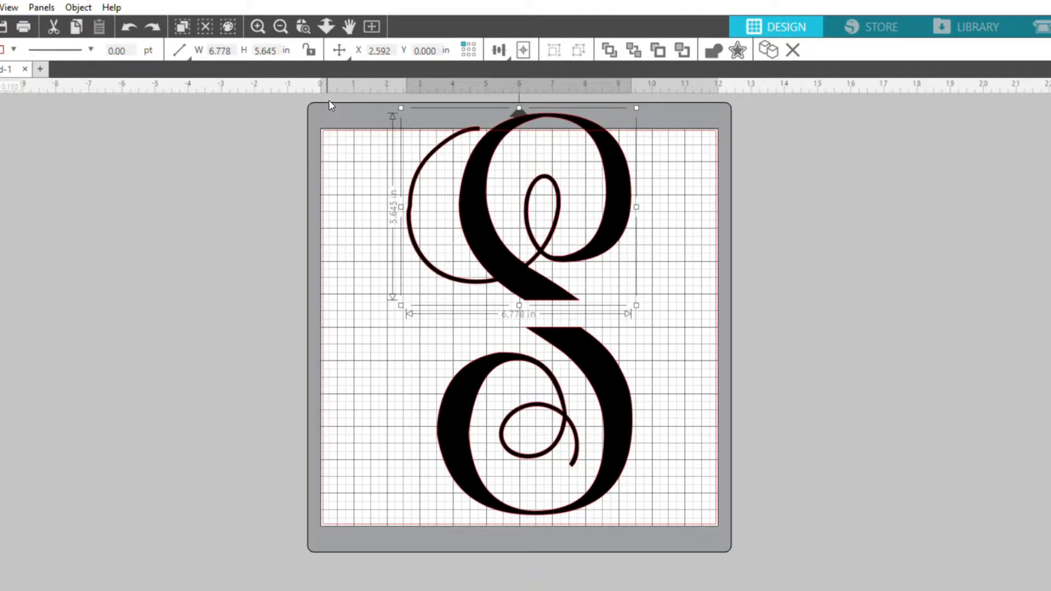
{"action": "left_click", "coordinate": [557, 474], "text": "shift"}
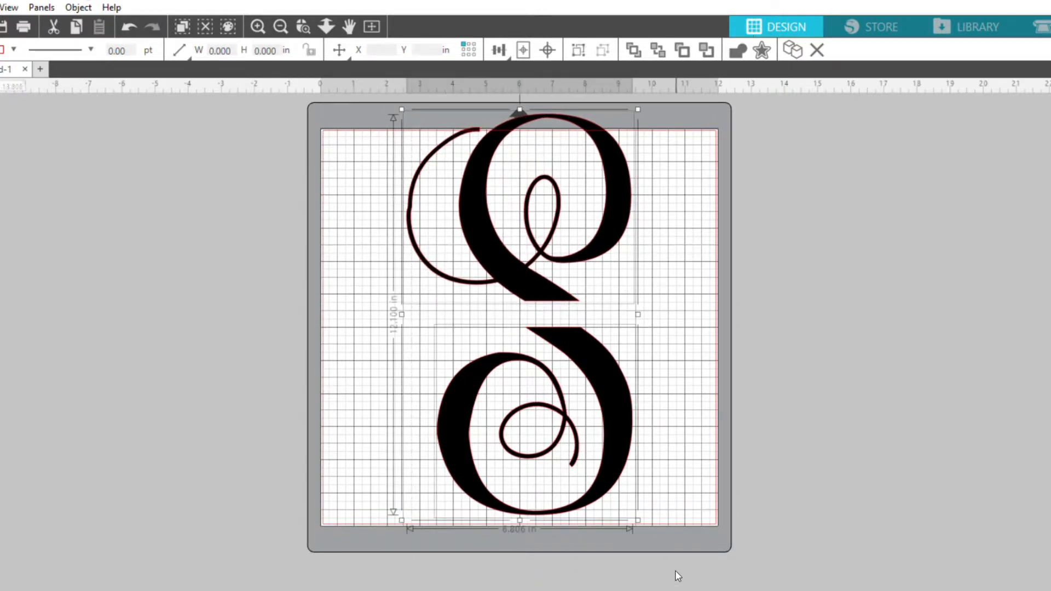
{"action": "key", "text": "Delete"}
Add a new letter "S" as 72 pt text near the mat's left side and fill it black.
{"action": "left_click", "coordinate": [2, 224]}
{"action": "left_click", "coordinate": [367, 304]}
{"action": "type", "text": "S"}
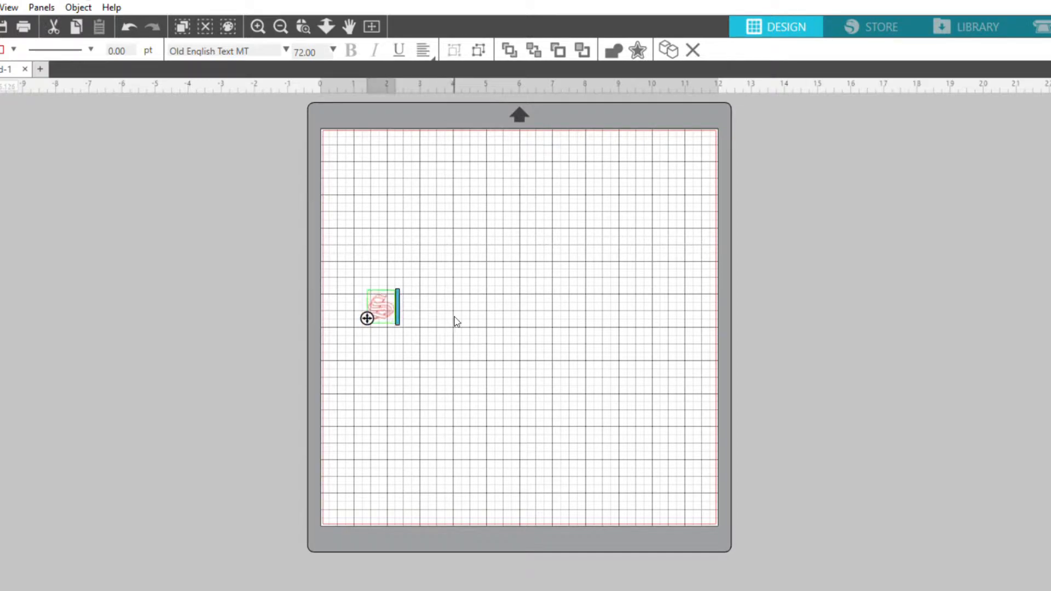
{"action": "key", "text": "ctrl+a"}
{"action": "left_click", "coordinate": [952, 158]}
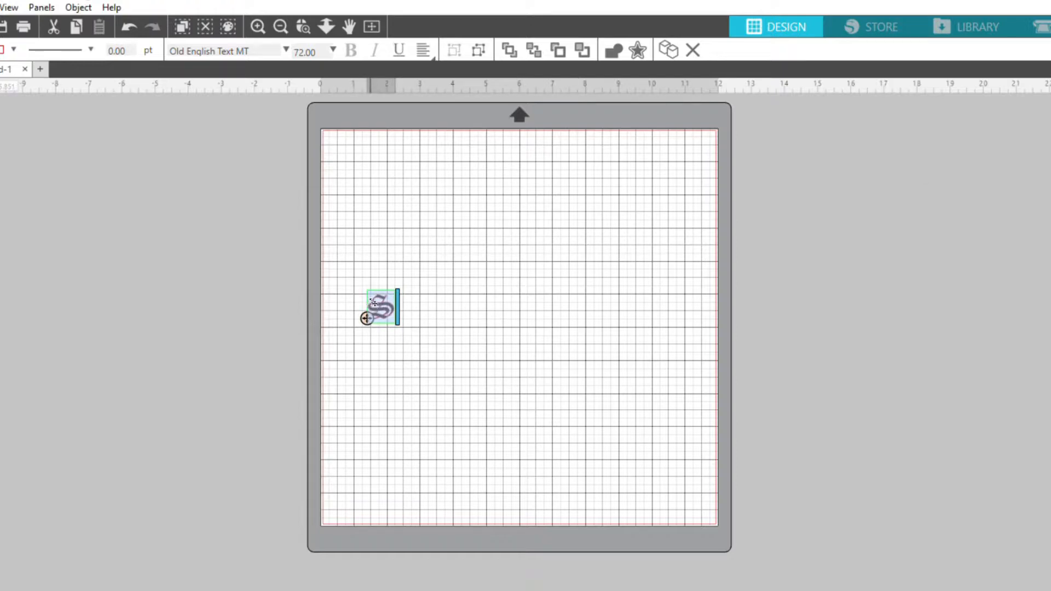
{"action": "left_click", "coordinate": [441, 444]}
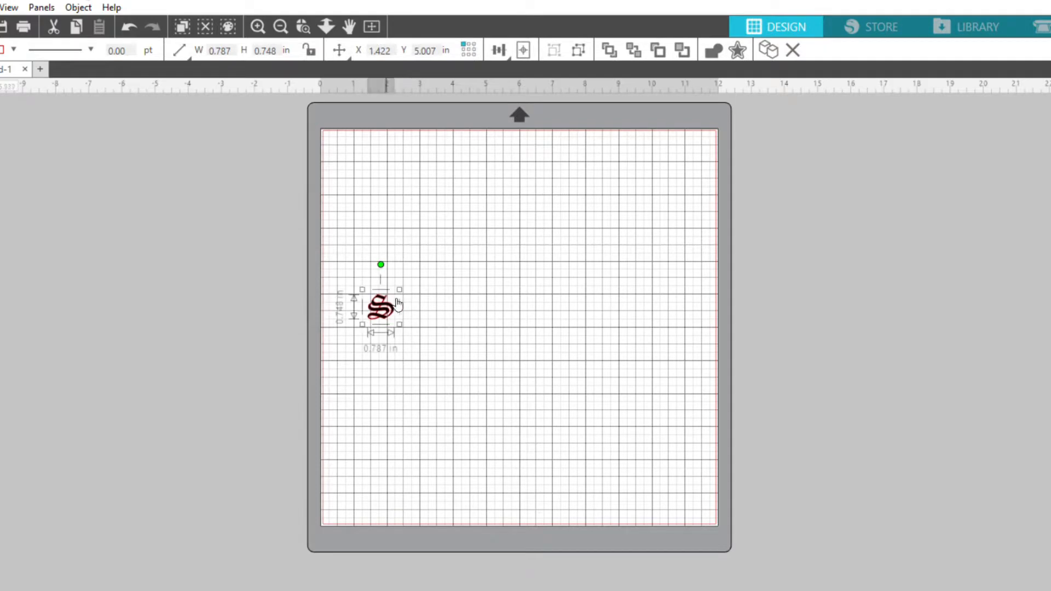
Change the font of the small S to Monogram kk sc while keeping it at 72 pt.
{"action": "left_click_drag", "start_coordinate": [399, 325], "coordinate": [851, 573]}
{"action": "key", "text": "ctrl+z"}
{"action": "double_click", "coordinate": [386, 298]}
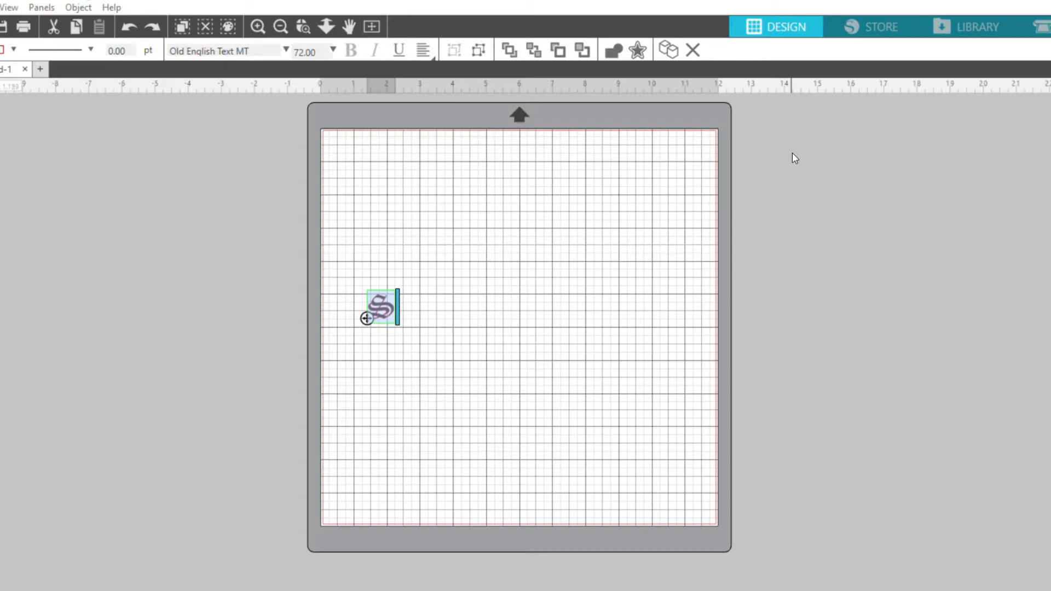
{"action": "key", "text": "ctrl+y"}
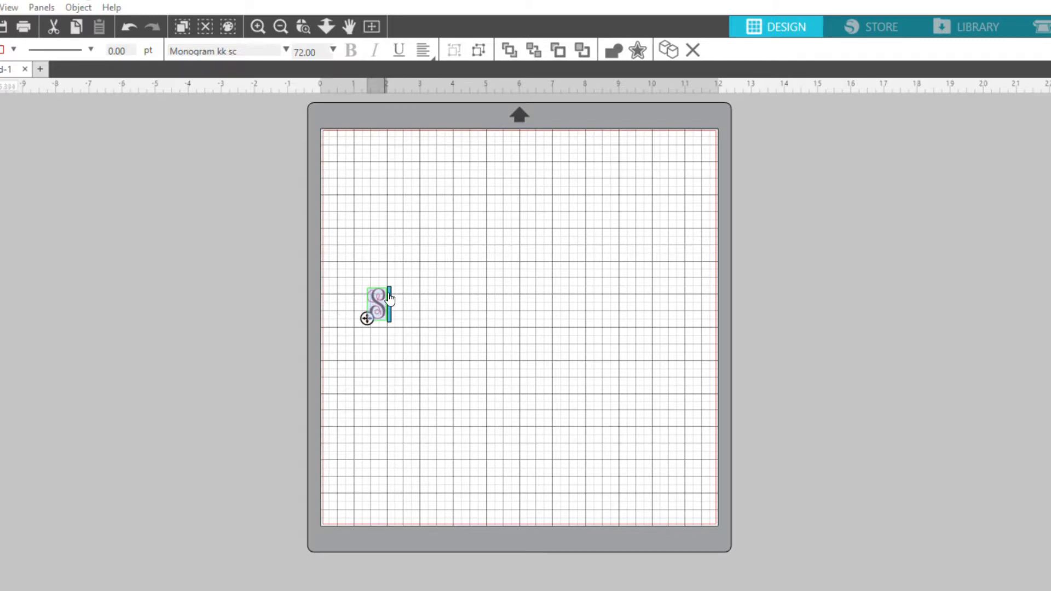
{"action": "left_click", "coordinate": [442, 438]}
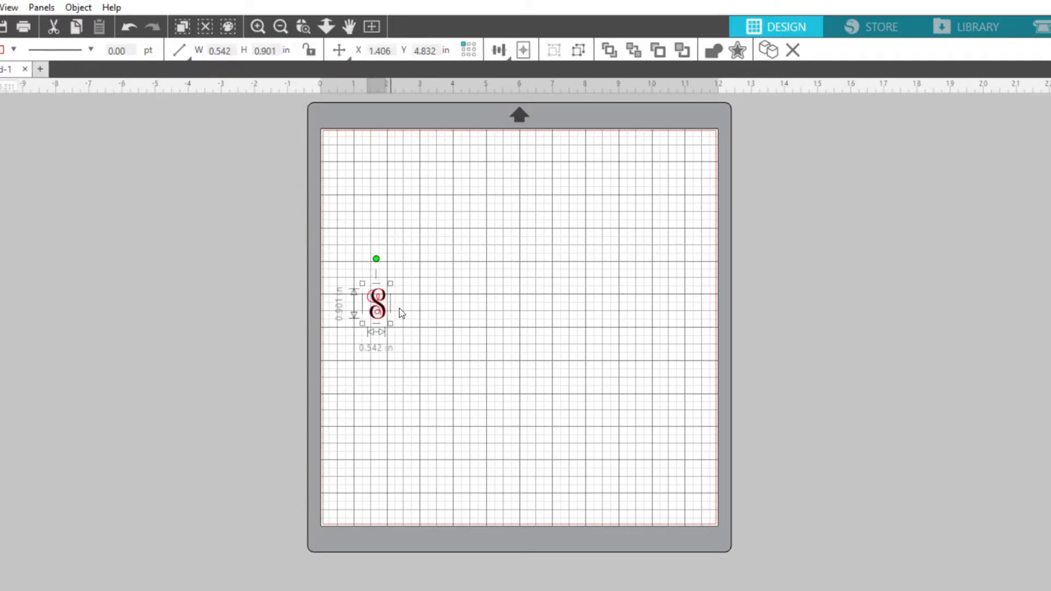
Enlarge the S to about 6.13 by 10.2 in and centre it on the page.
{"action": "left_click_drag", "start_coordinate": [393, 314], "coordinate": [797, 487]}
{"action": "left_click_drag", "start_coordinate": [514, 403], "coordinate": [554, 267]}
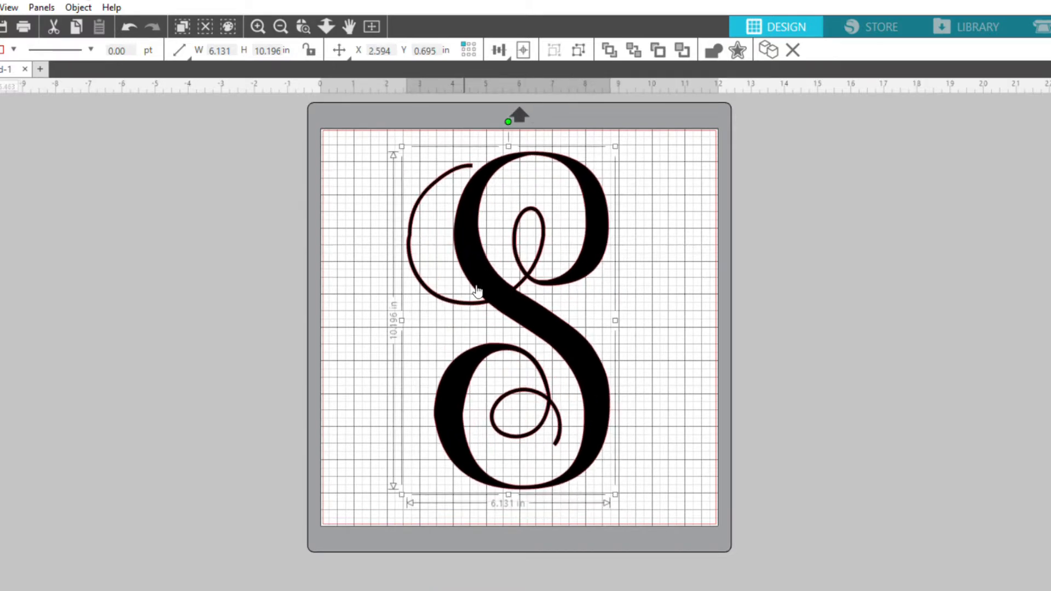
{"action": "left_click", "coordinate": [523, 50]}
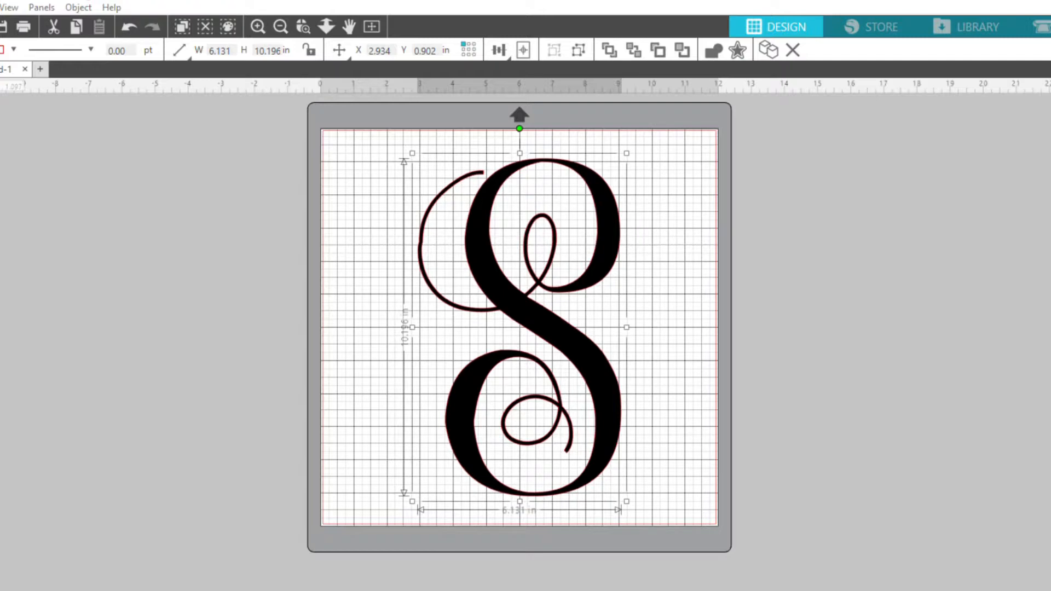
Draw a rectangle about 6.31 by 1.99 in across the middle of the S and fill it pink.
{"action": "key", "text": "Escape"}
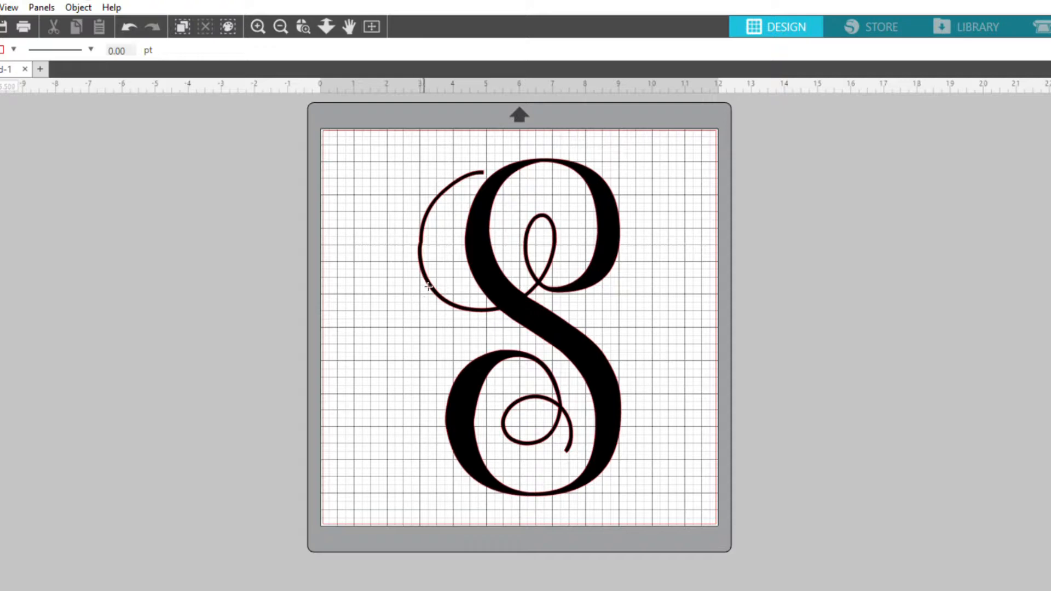
{"action": "left_click_drag", "start_coordinate": [420, 294], "coordinate": [628, 348]}
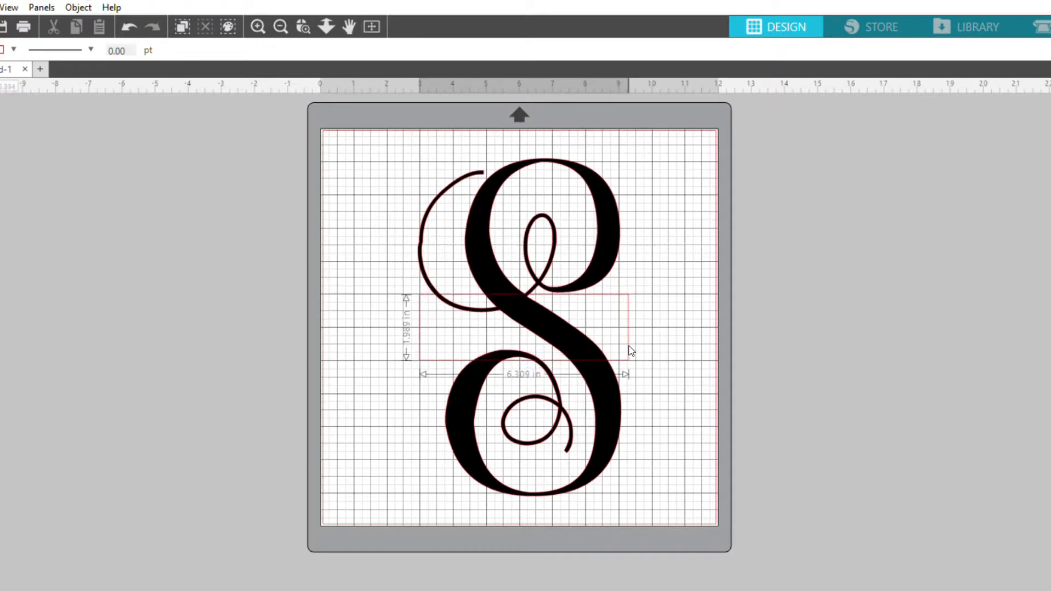
{"action": "left_click_drag", "start_coordinate": [630, 351], "coordinate": [630, 350]}
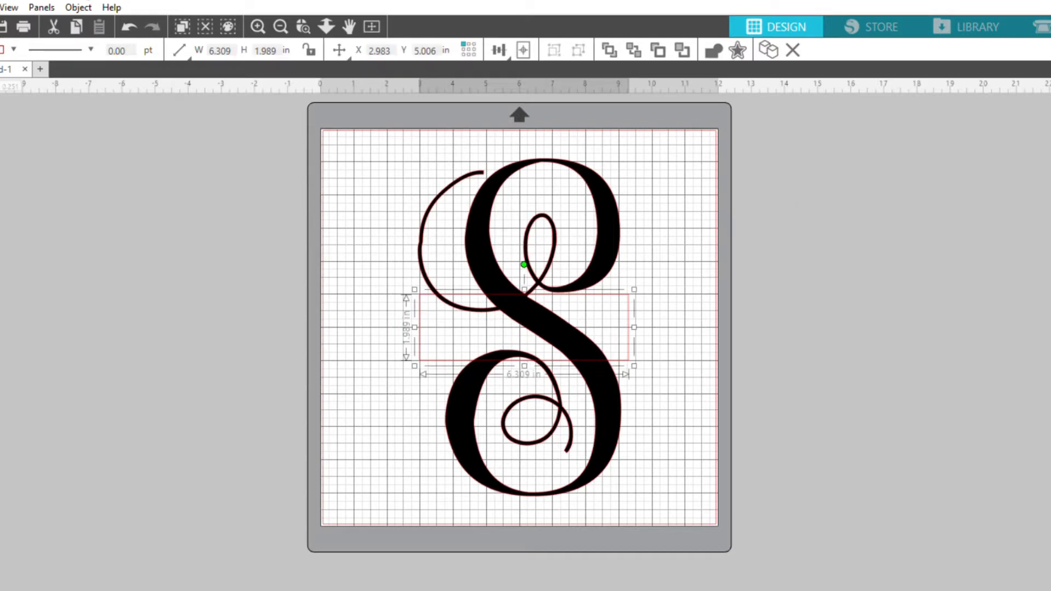
{"action": "left_click", "coordinate": [1036, 175]}
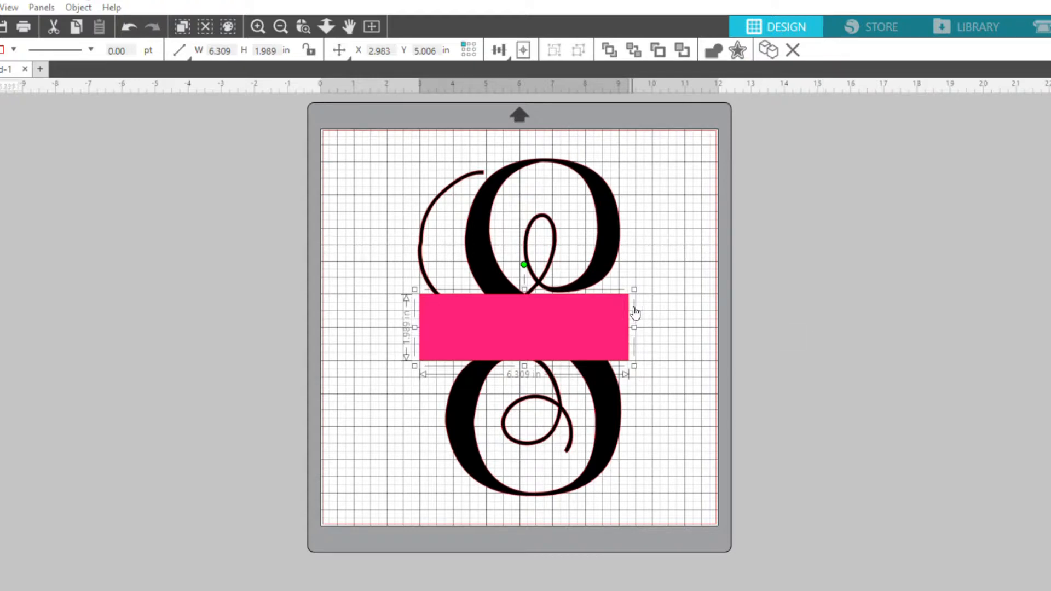
Reduce the pink rectangle's height to about 1.39 in, position it across the S's middle and subtract it from the letter.
{"action": "left_click_drag", "start_coordinate": [530, 280], "coordinate": [526, 298]}
{"action": "left_click_drag", "start_coordinate": [530, 354], "coordinate": [524, 294]}
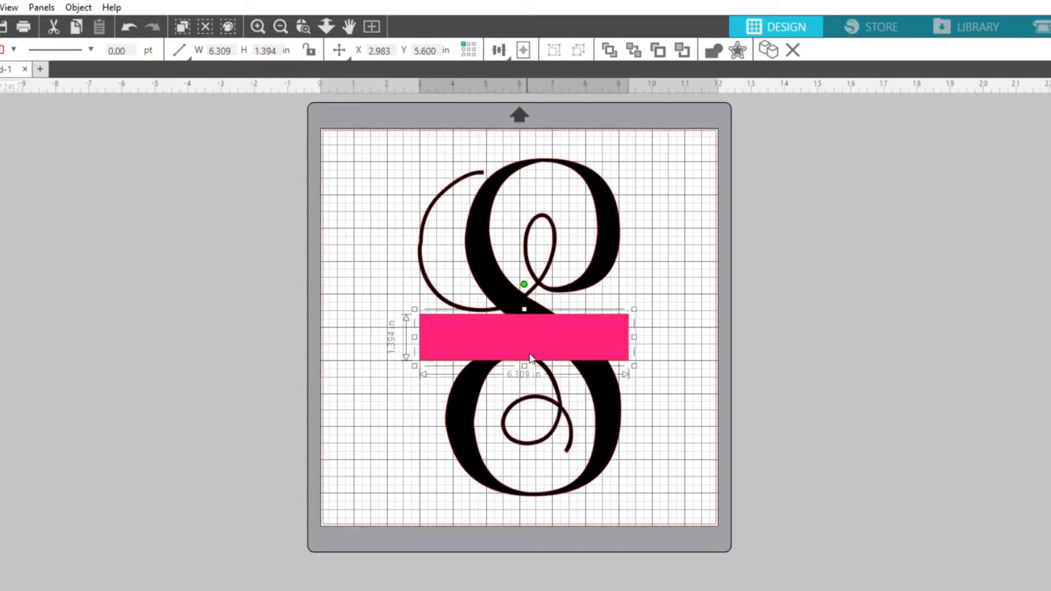
{"action": "left_click_drag", "start_coordinate": [568, 324], "coordinate": [581, 314]}
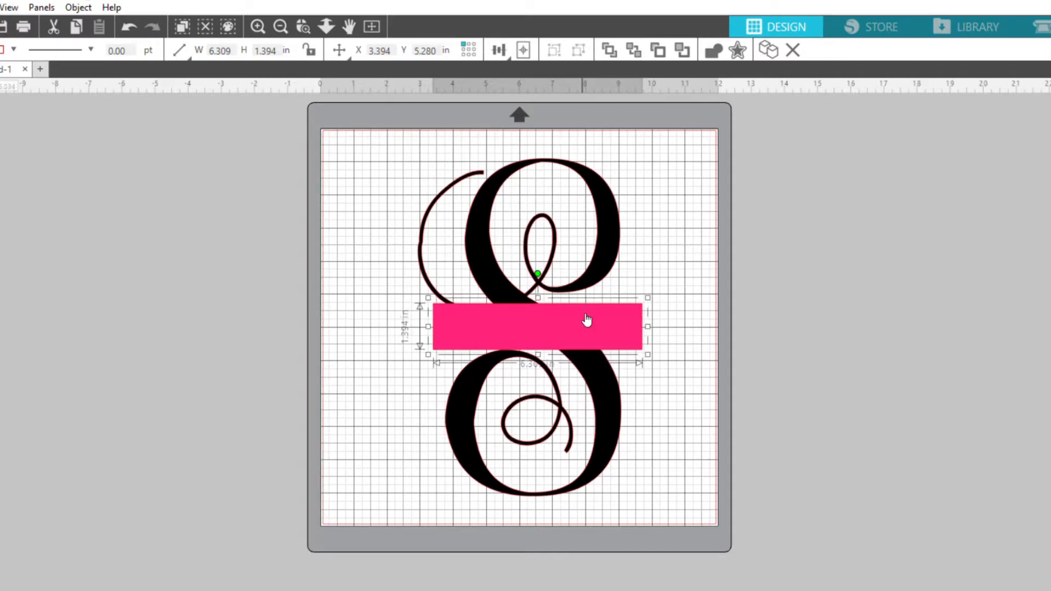
{"action": "left_click_drag", "start_coordinate": [404, 143], "coordinate": [632, 490]}
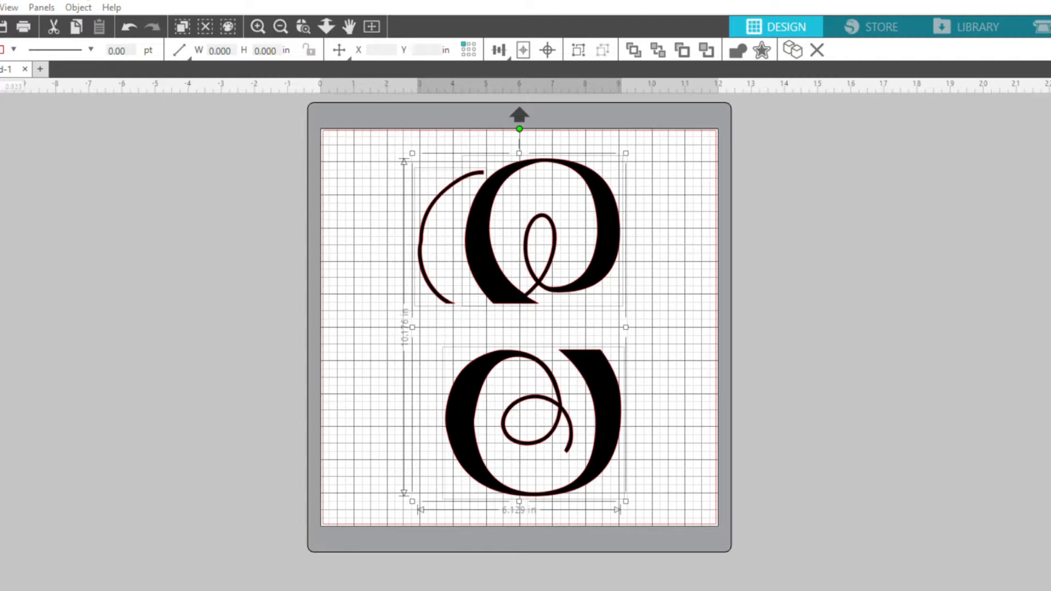
Draw a thin rectangle about 7.02 by 0.32 in along the cut edge of the upper half and fill it black.
{"action": "left_click", "coordinate": [0, 157]}
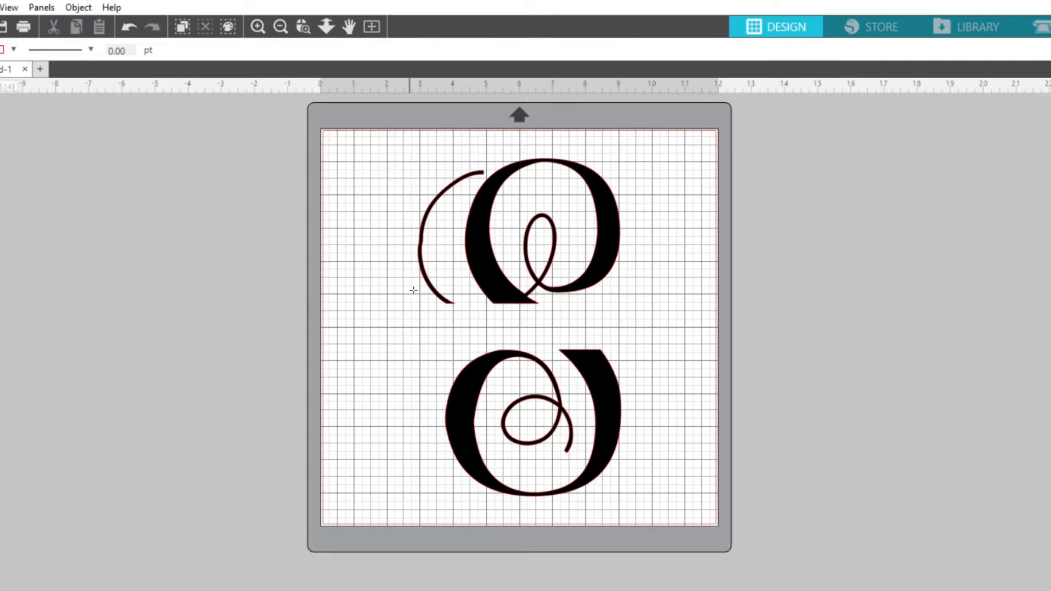
{"action": "mouse_move", "coordinate": [409, 298]}
{"action": "left_mouse_down"}
{"action": "mouse_move", "coordinate": [503, 316]}
{"action": "mouse_move", "coordinate": [646, 300]}
{"action": "left_mouse_up"}
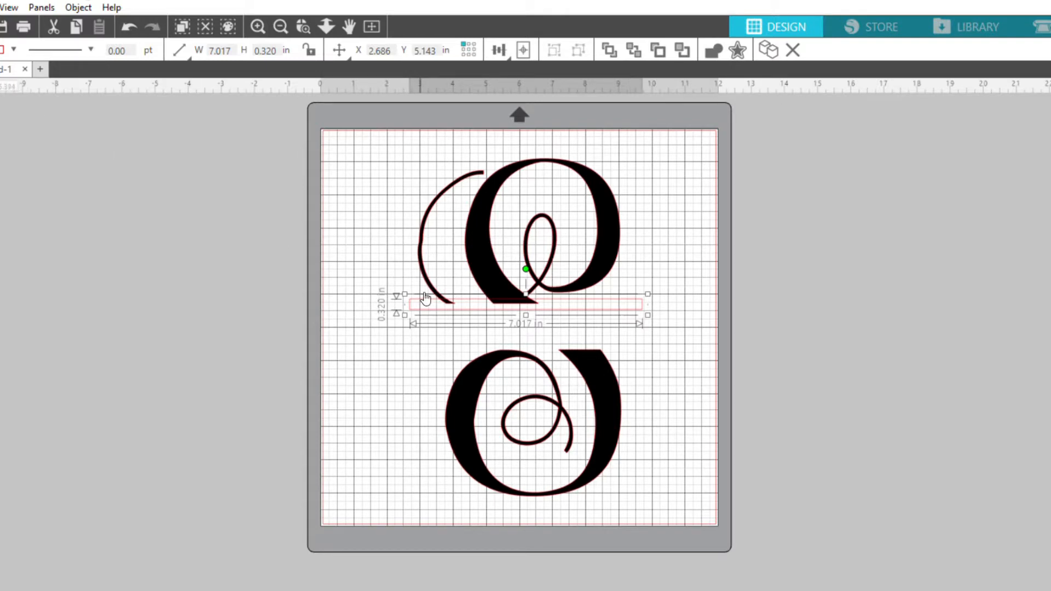
{"action": "left_click", "coordinate": [951, 159]}
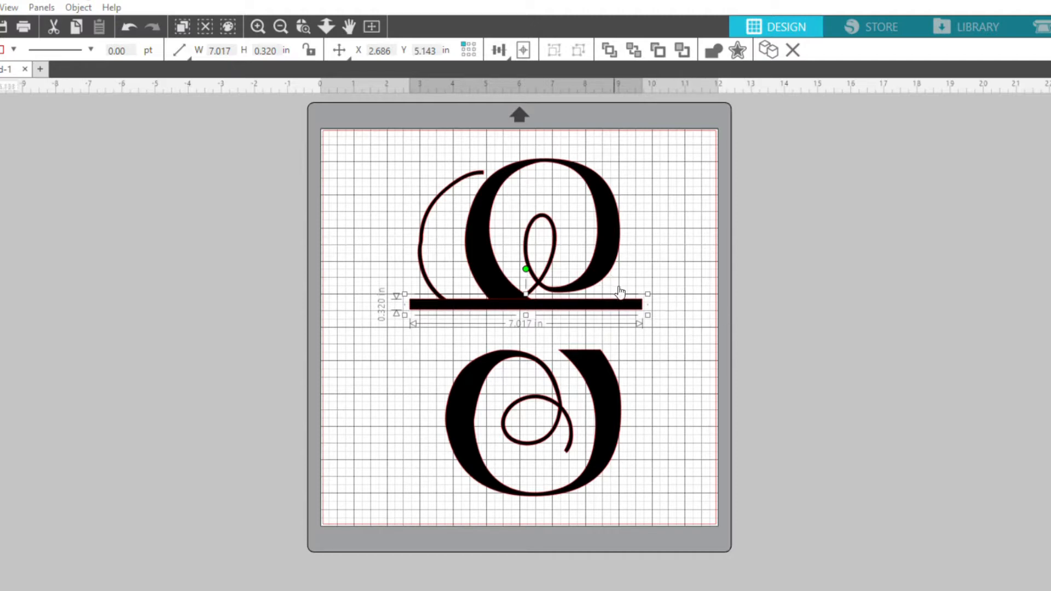
Set the thin black bar's height to 0.100 in and its width to 7 in.
{"action": "left_click", "coordinate": [267, 50]}
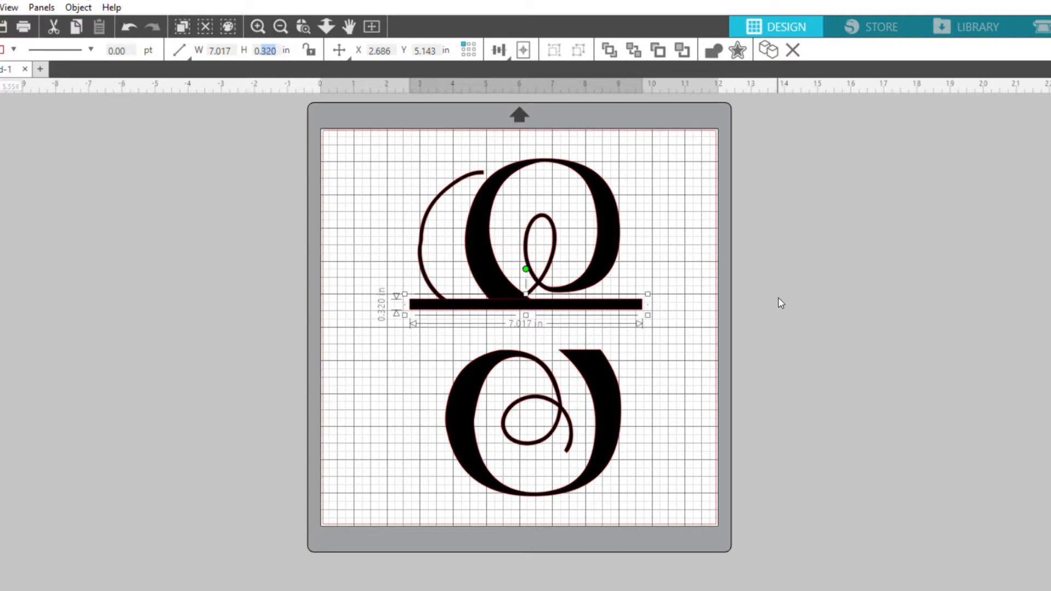
{"action": "type", "text": ".100"}
{"action": "left_click", "coordinate": [221, 44]}
{"action": "type", "text": "7."}
{"action": "key", "text": "Return"}
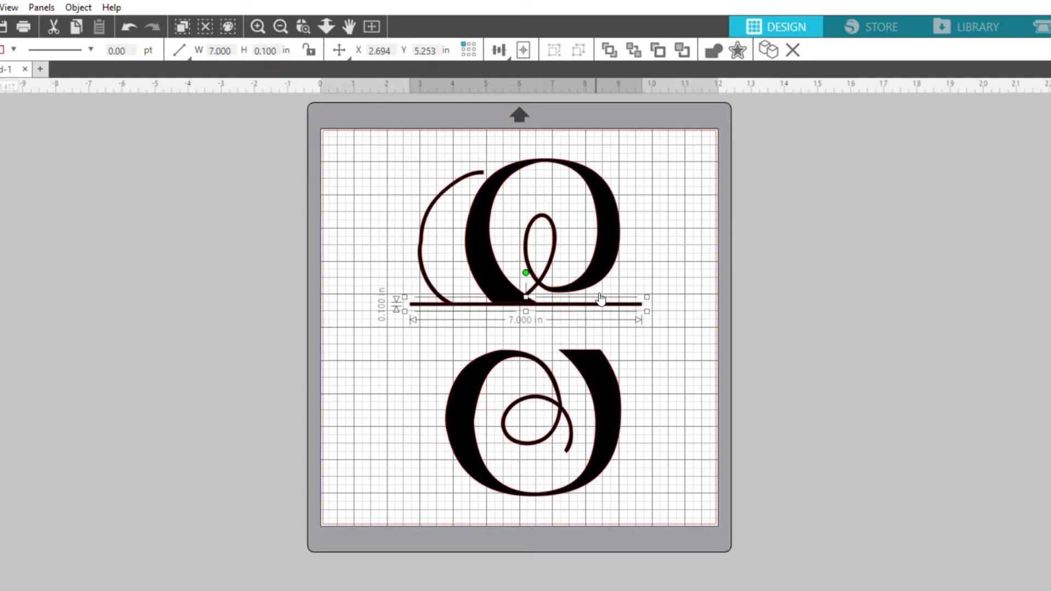
Duplicate the thin bar, place the copy on the lower half's cut edge, and nudge the original bar slightly up against the upper half.
{"action": "key", "text": "Down"}
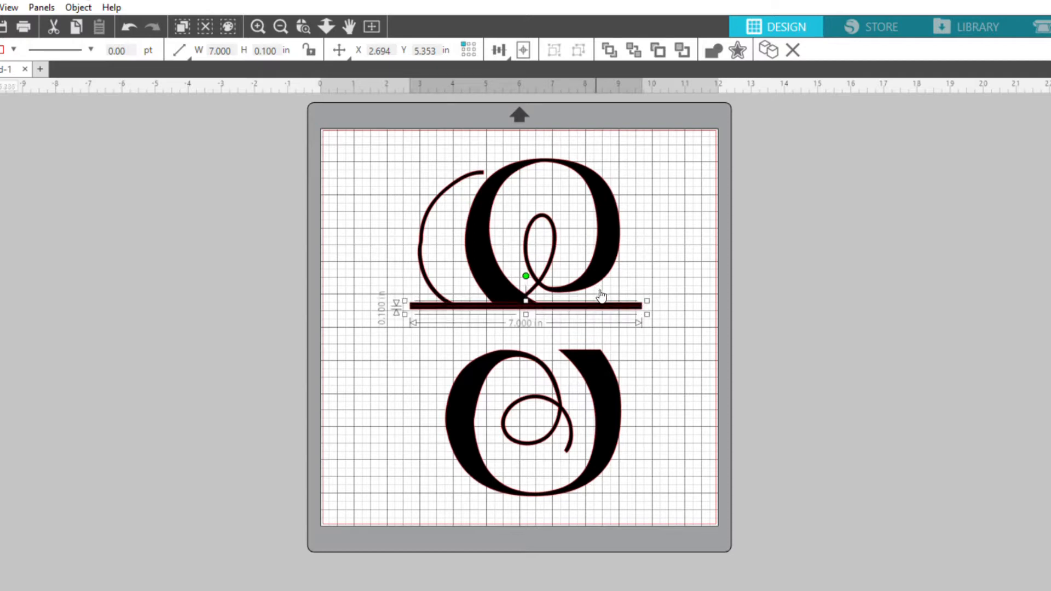
{"action": "key", "text": "Down"}
{"action": "key", "text": "Down"}
{"action": "key", "text": "Down"}
{"action": "key", "text": "Down"}
{"action": "key", "text": "Down"}
{"action": "key", "text": "Down"}
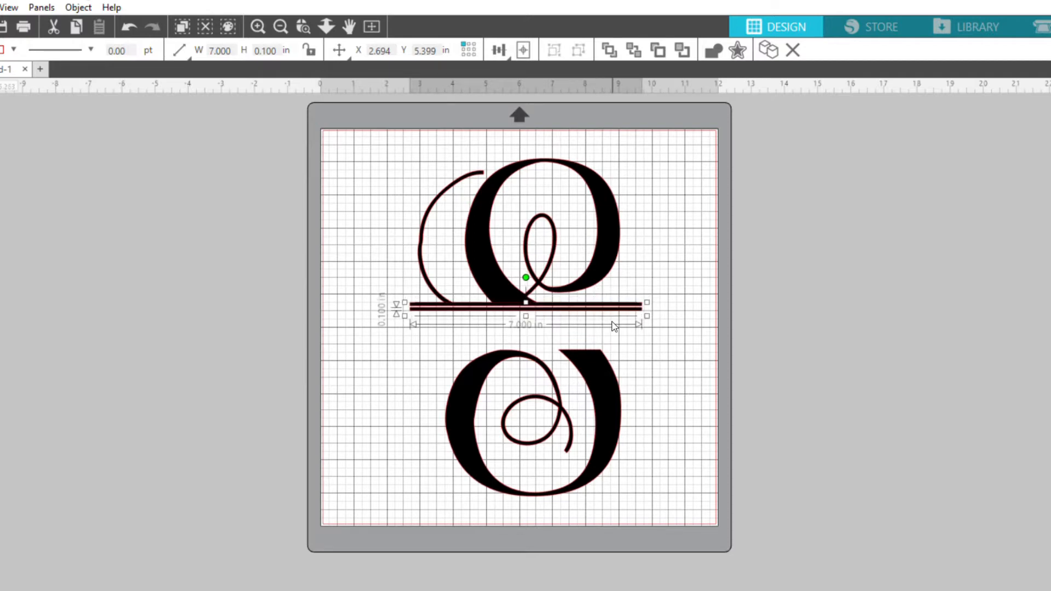
{"action": "key", "text": "Down"}
{"action": "key", "text": "Down"}
{"action": "key", "text": "Down"}
{"action": "key", "text": "Down"}
{"action": "key", "text": "Down"}
{"action": "key", "text": "Down"}
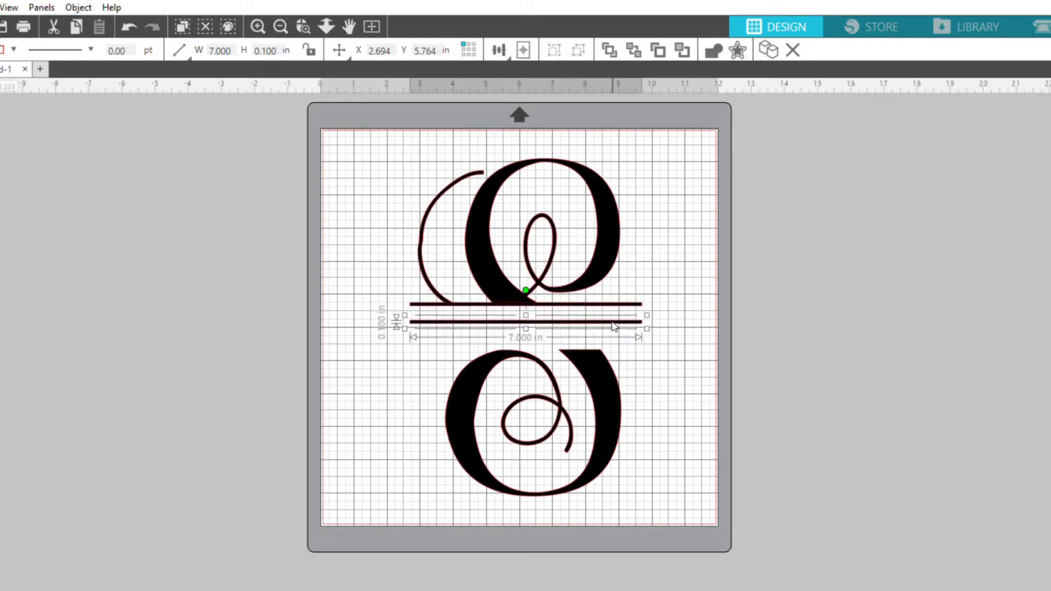
{"action": "key", "text": "Down"}
{"action": "key", "text": "Down"}
{"action": "key", "text": "Down"}
{"action": "key", "text": "Down"}
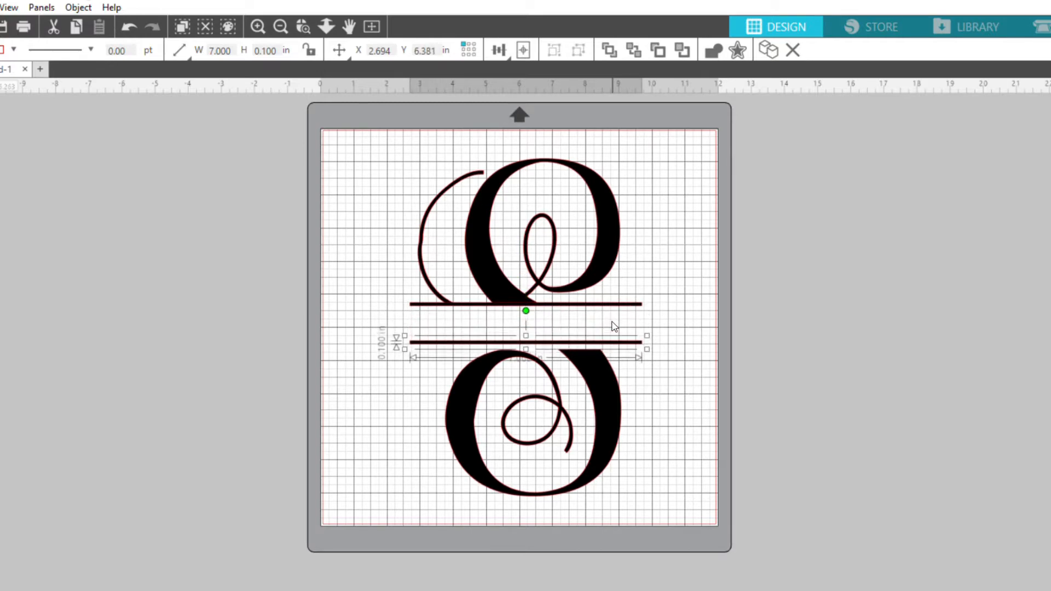
{"action": "key", "text": "Down"}
{"action": "key", "text": "Down"}
{"action": "key", "text": "Down"}
{"action": "key", "text": "Down"}
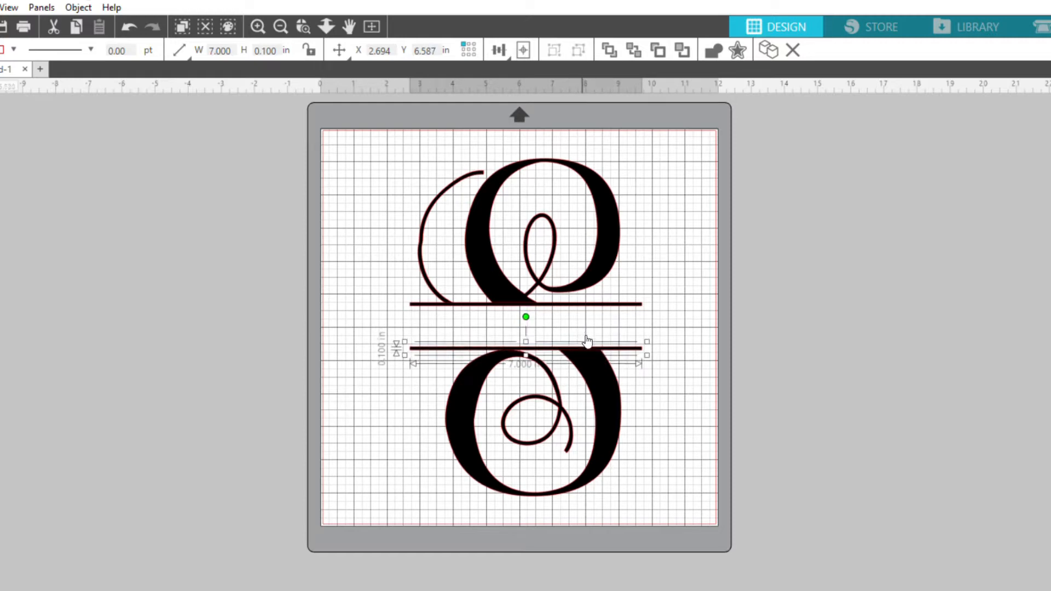
{"action": "key", "text": "Down"}
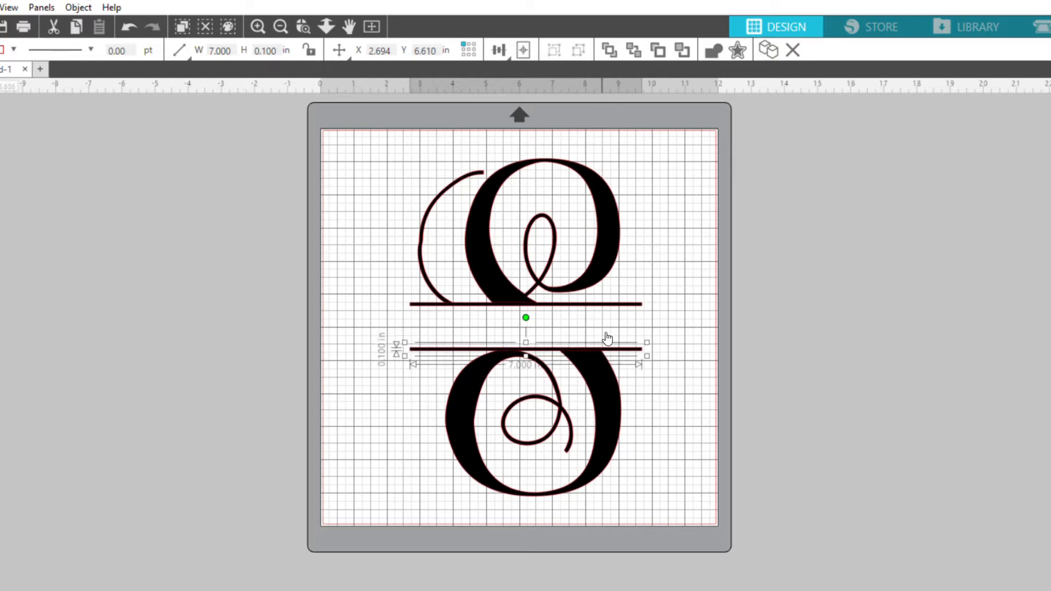
{"action": "left_click", "coordinate": [542, 293]}
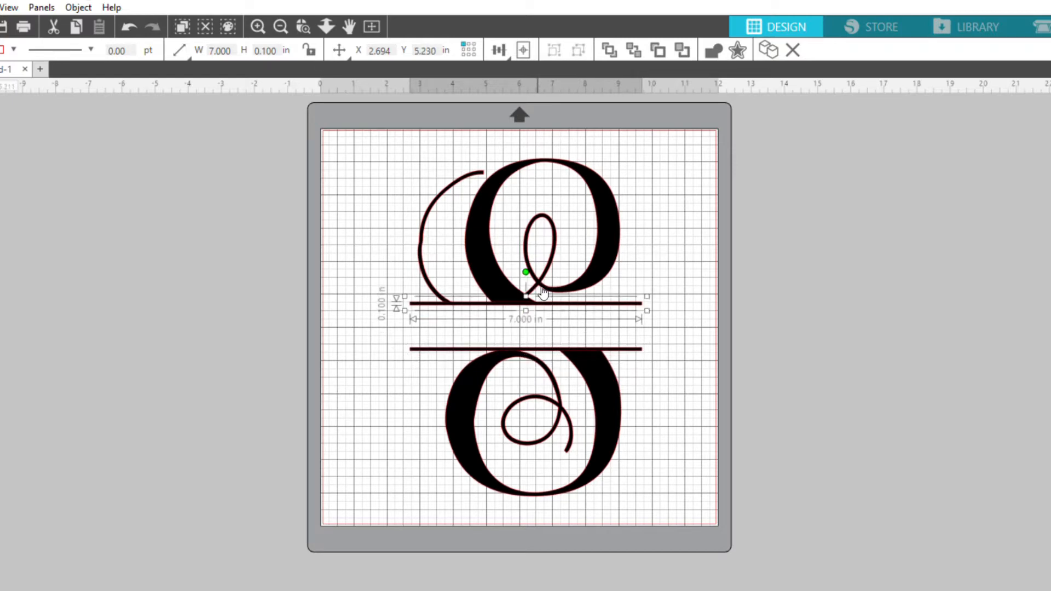
Weld the upper bar to the upper half of the S and the lower bar to the lower half.
{"action": "left_click_drag", "start_coordinate": [319, 107], "coordinate": [755, 316]}
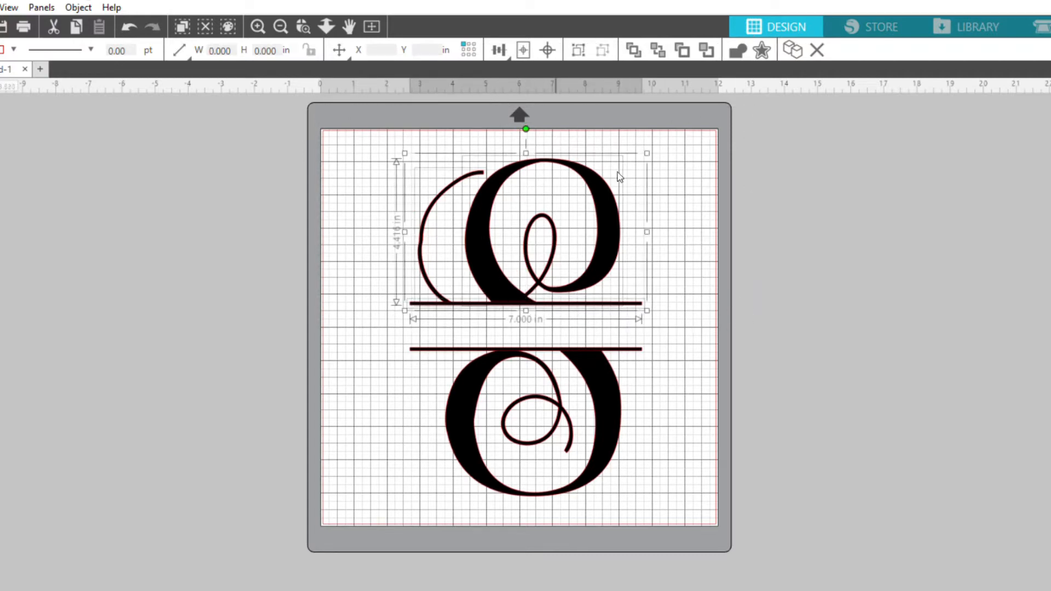
{"action": "left_click", "coordinate": [737, 50]}
{"action": "left_click", "coordinate": [737, 50]}
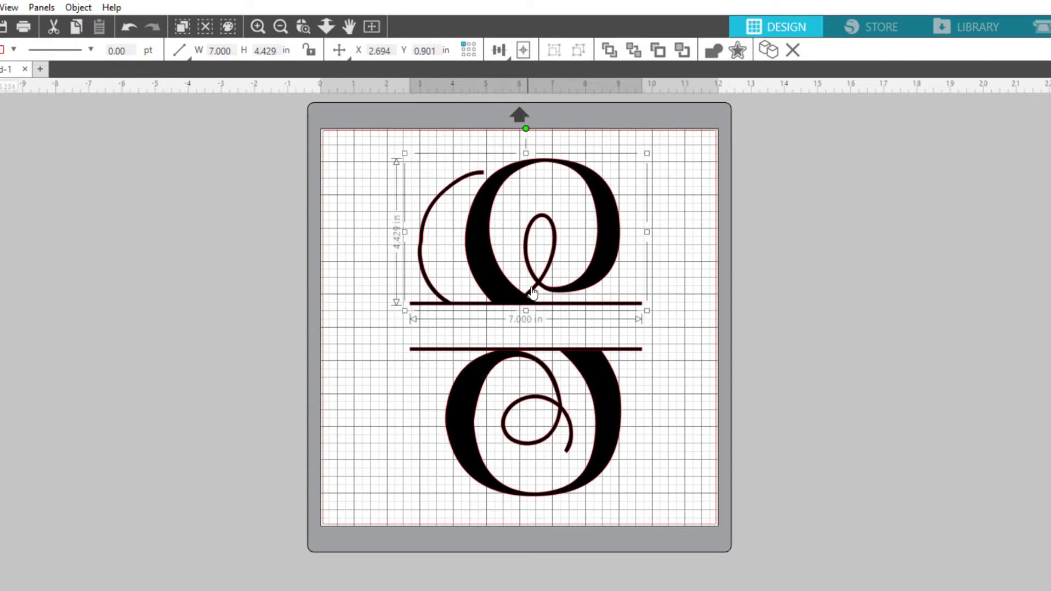
{"action": "left_click_drag", "start_coordinate": [375, 344], "coordinate": [683, 494]}
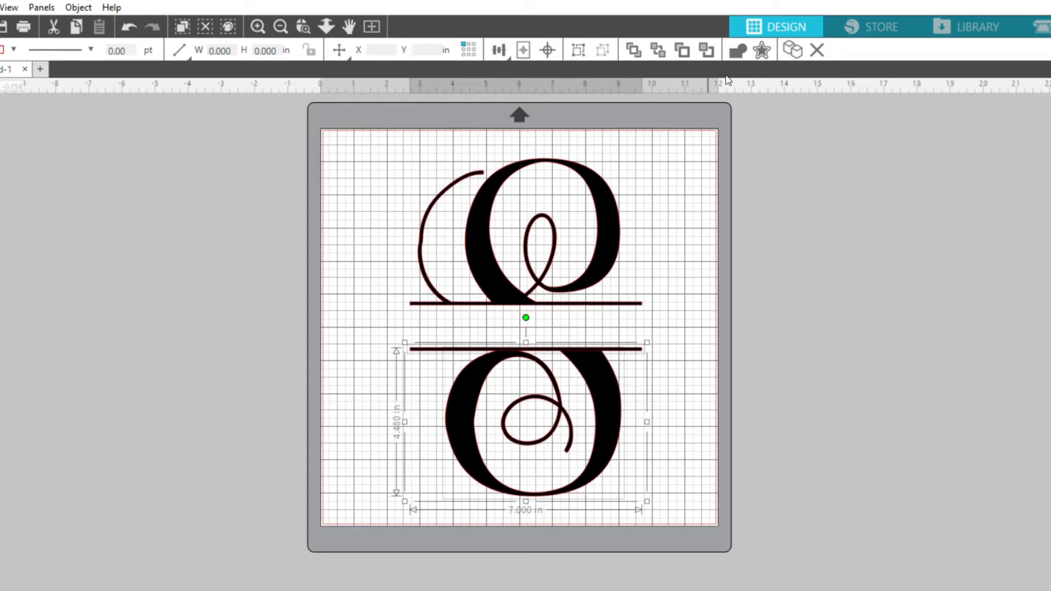
{"action": "left_click", "coordinate": [742, 45]}
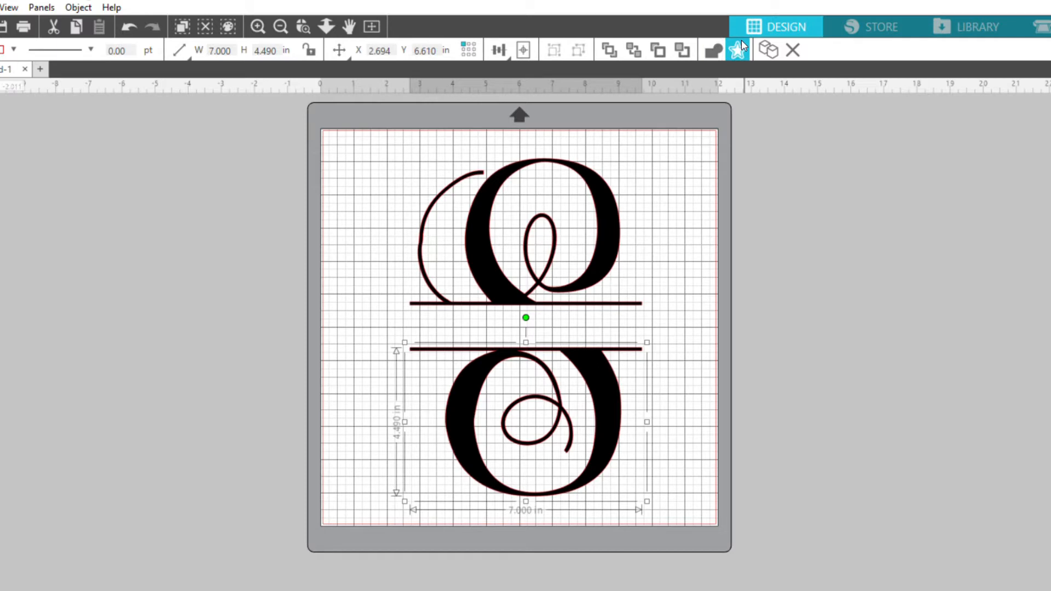
{"action": "left_click", "coordinate": [935, 434]}
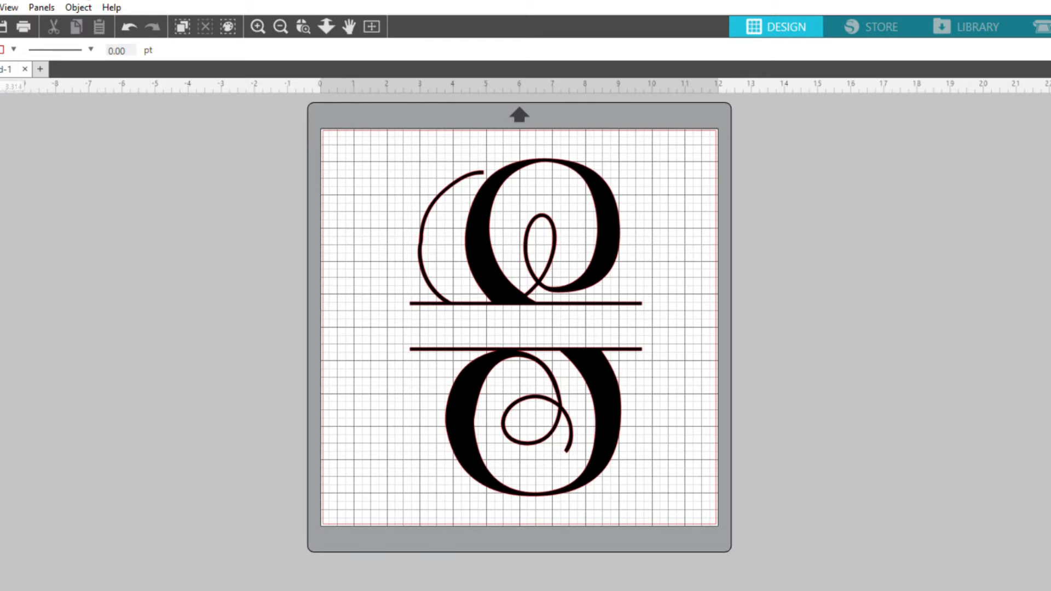
Group the two halves of the split letter and centre the group on the page.
{"action": "key", "text": "t"}
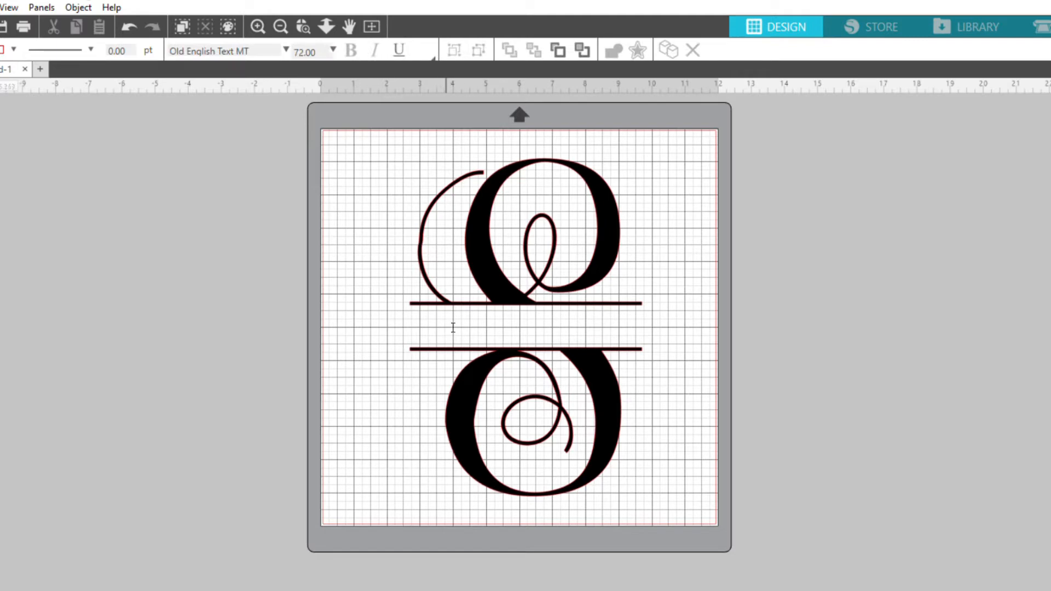
{"action": "key", "text": "Escape"}
{"action": "left_click_drag", "start_coordinate": [326, 134], "coordinate": [734, 502]}
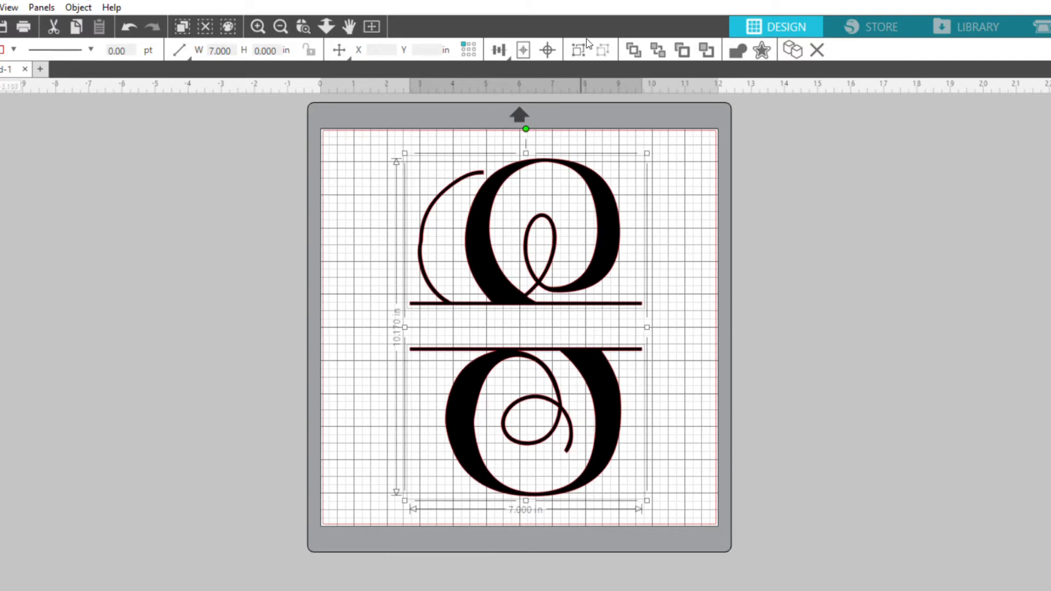
{"action": "left_click", "coordinate": [579, 48]}
{"action": "mouse_move", "coordinate": [609, 246]}
{"action": "left_mouse_down"}
{"action": "mouse_move", "coordinate": [633, 211]}
{"action": "mouse_move", "coordinate": [602, 231]}
{"action": "left_mouse_up"}
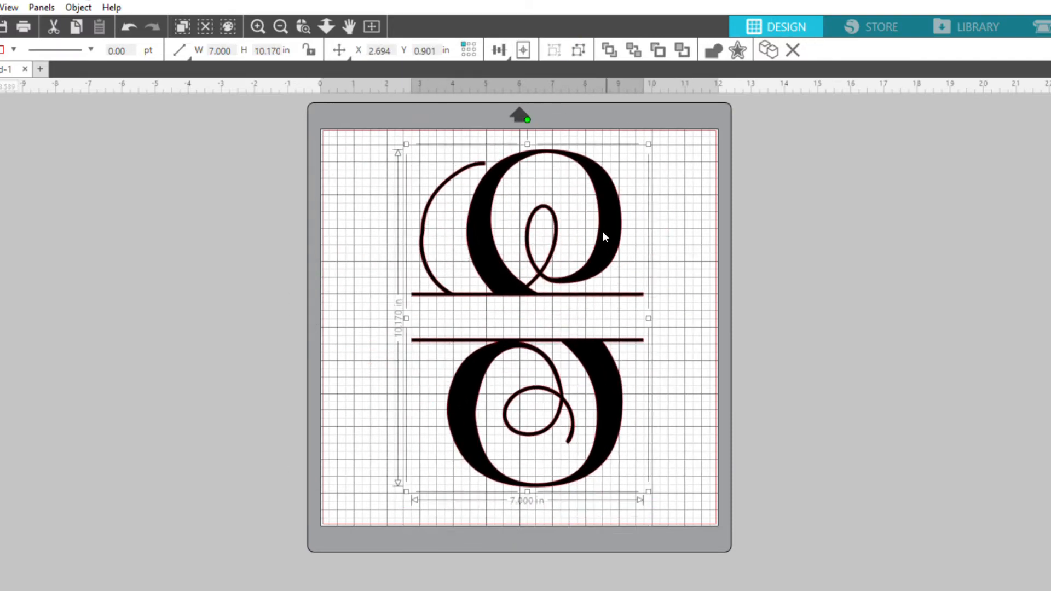
{"action": "left_click", "coordinate": [524, 49]}
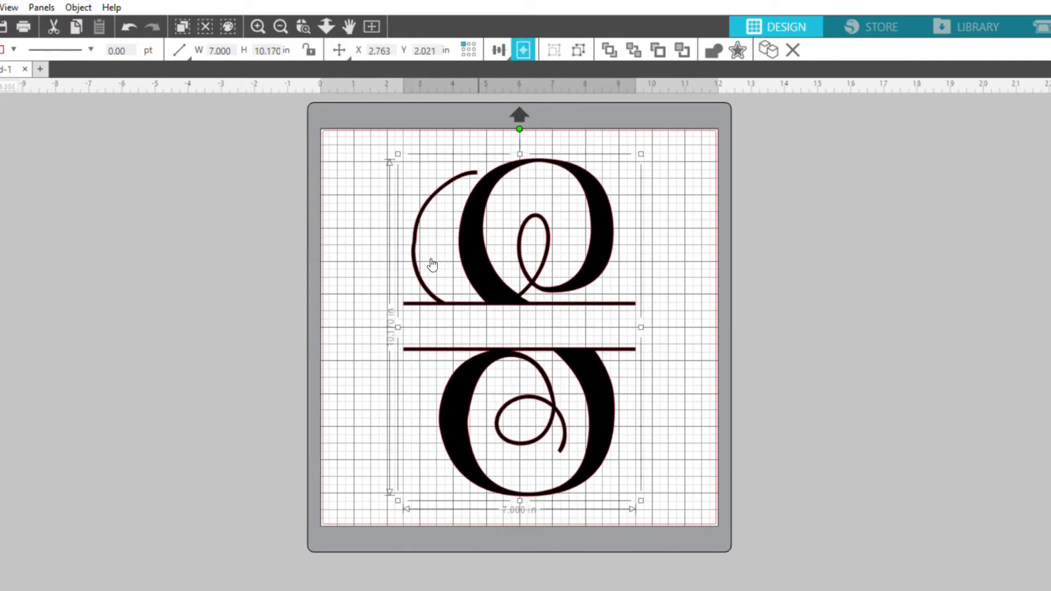
Add the family name as 72 pt Old English Text MT text between the two bars and fill it black.
{"action": "left_click", "coordinate": [1, 211]}
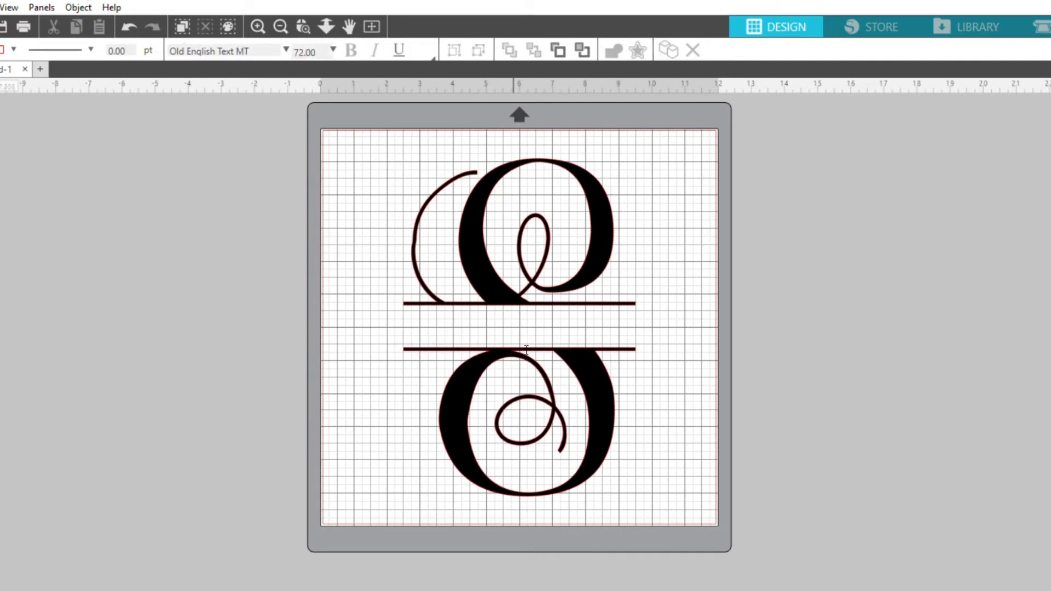
{"action": "left_click", "coordinate": [456, 327]}
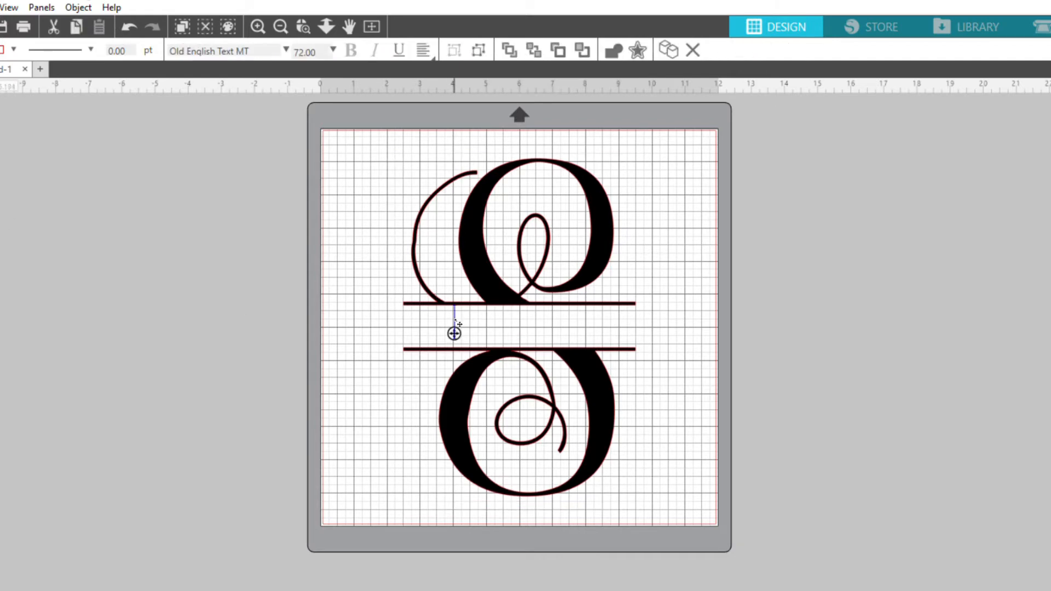
{"action": "type", "text": "Smith"}
{"action": "double_click", "coordinate": [523, 334]}
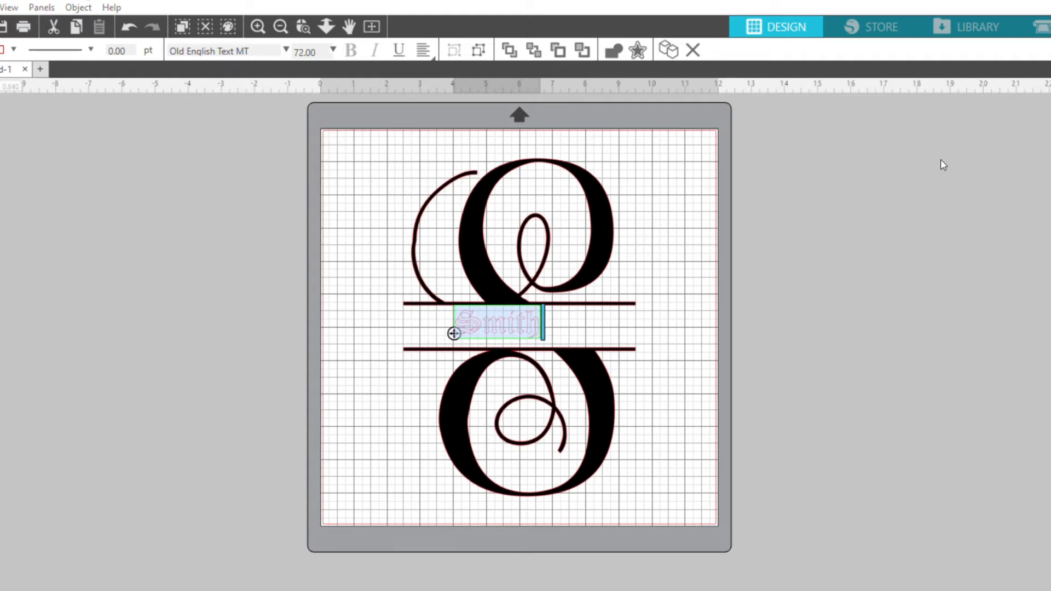
{"action": "left_click", "coordinate": [811, 368]}
Enlarge the family name to about 97.88 pt within the gap and align its centre with the split letter.
{"action": "left_click", "coordinate": [534, 321]}
{"action": "left_click_drag", "start_coordinate": [547, 336], "coordinate": [574, 310]}
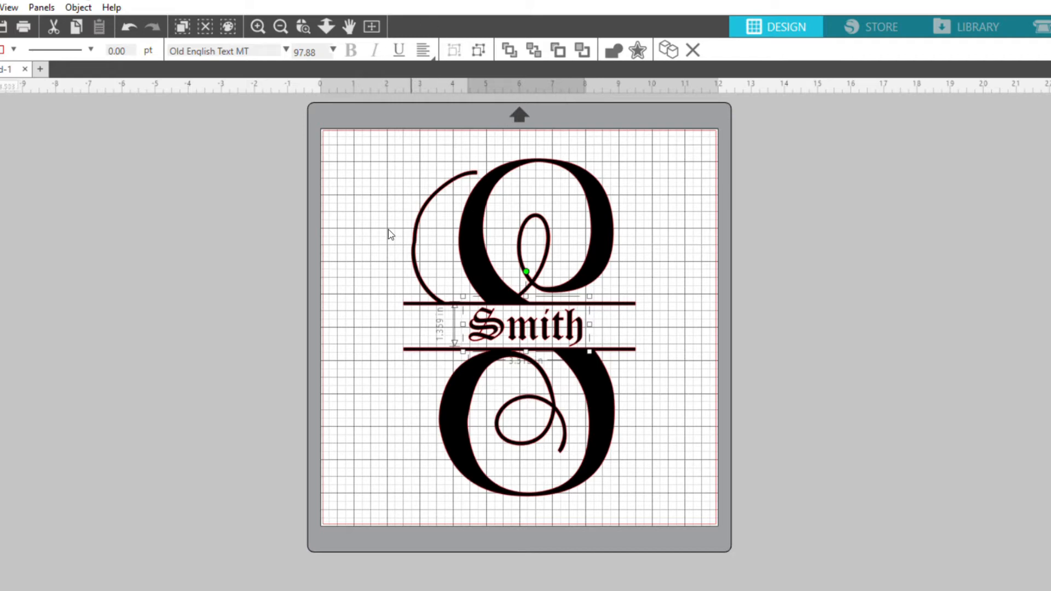
{"action": "left_click_drag", "start_coordinate": [338, 147], "coordinate": [650, 376]}
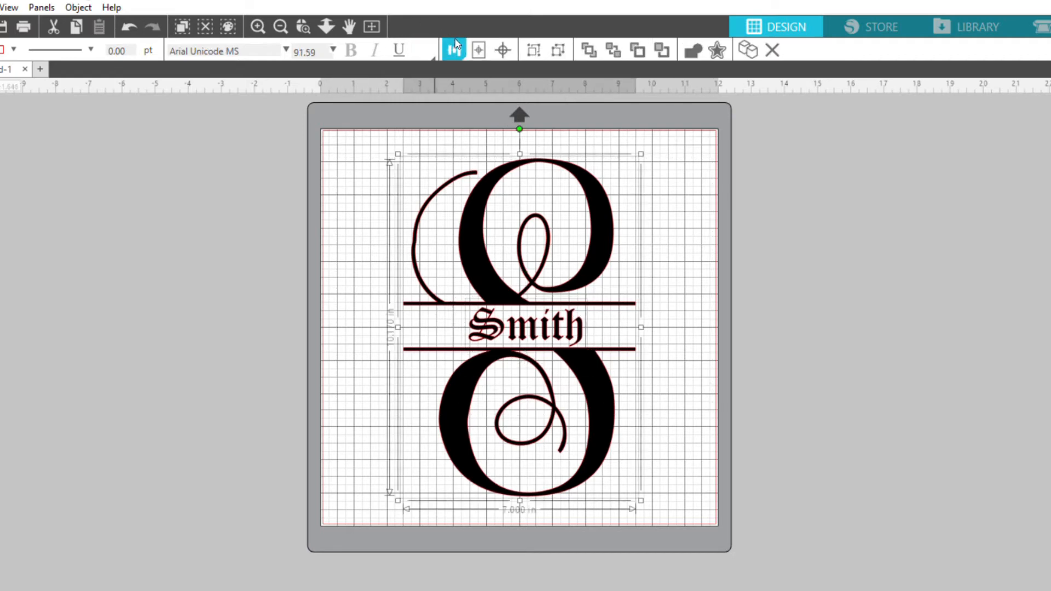
{"action": "left_click", "coordinate": [468, 58]}
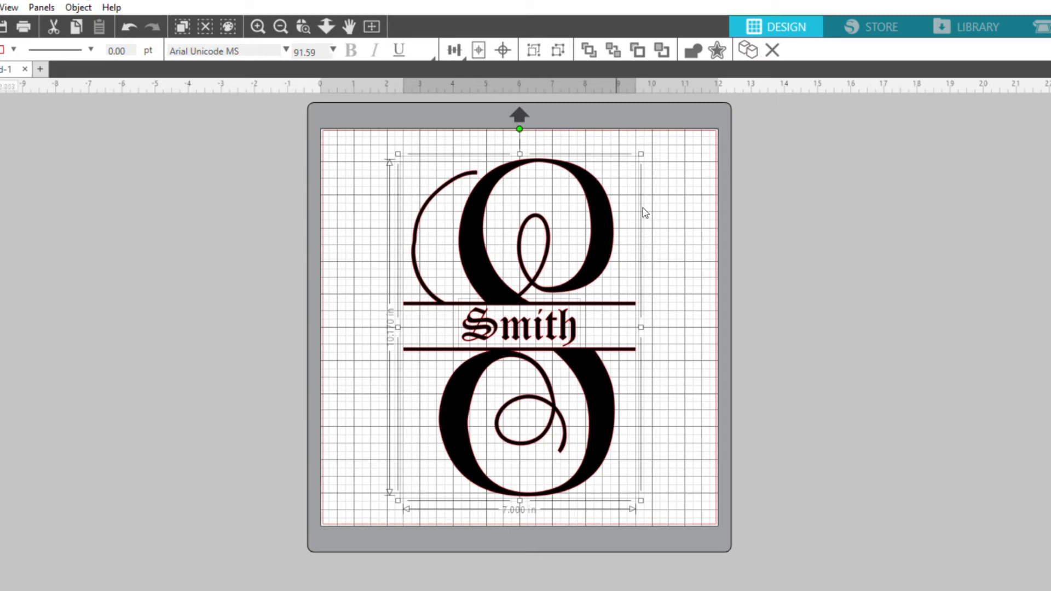
{"action": "left_click", "coordinate": [777, 347]}
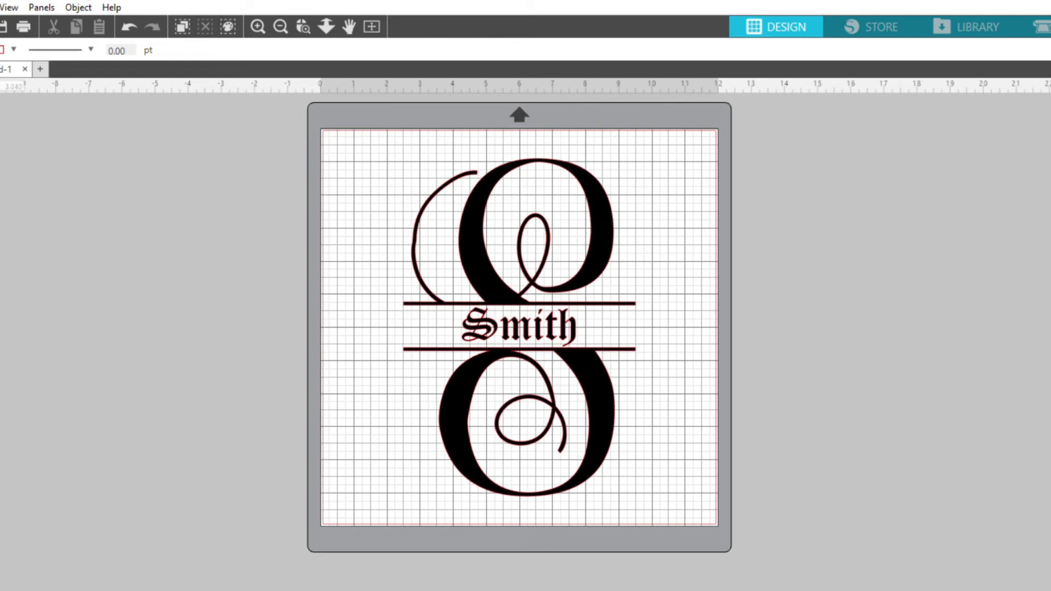
Add a new letter "S" in Old English Text MT beside the mat, fill it black and enlarge it to about 410.83 pt.
{"action": "key", "text": "t"}
{"action": "left_click", "coordinate": [115, 296]}
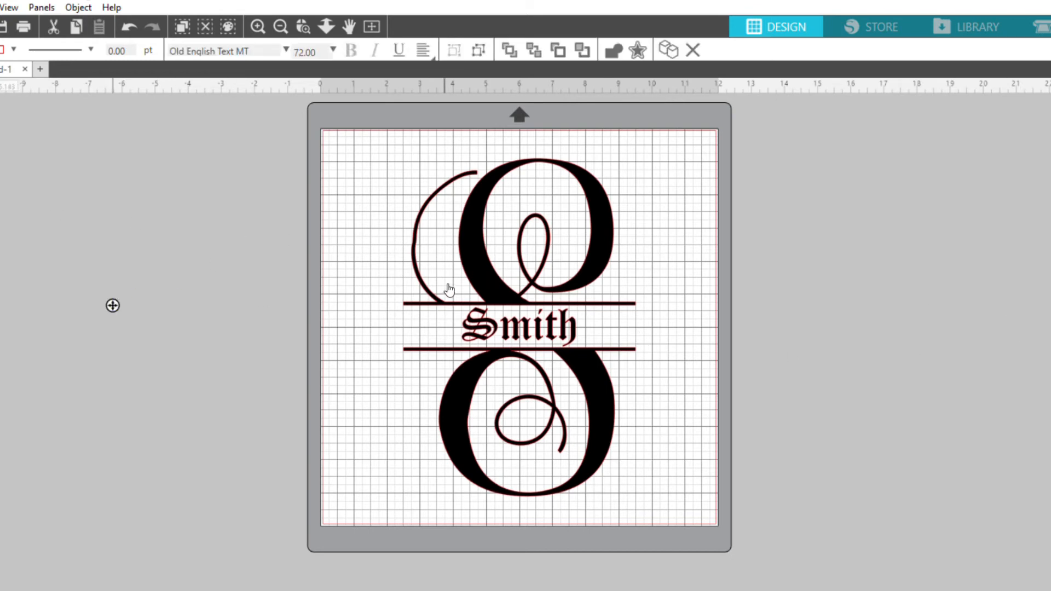
{"action": "type", "text": "S"}
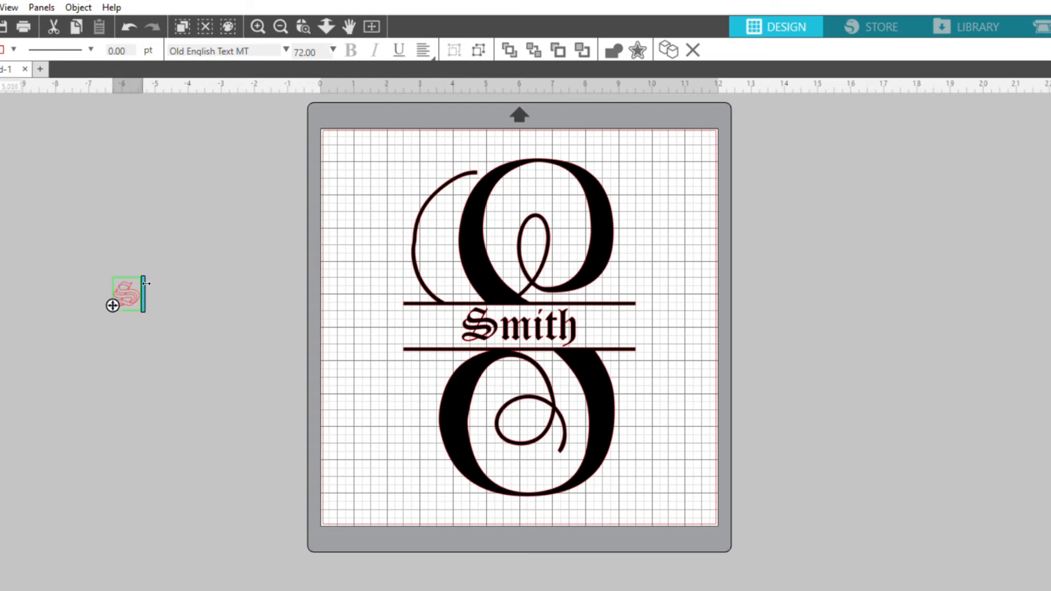
{"action": "left_click_drag", "start_coordinate": [124, 285], "coordinate": [149, 277]}
{"action": "left_click_drag", "start_coordinate": [112, 305], "coordinate": [282, 230]}
{"action": "left_click", "coordinate": [265, 274]}
{"action": "left_click", "coordinate": [274, 253]}
{"action": "left_click_drag", "start_coordinate": [275, 262], "coordinate": [414, 419]}
{"action": "left_click_drag", "start_coordinate": [335, 287], "coordinate": [284, 267]}
Change the font of the new S to Regal-Split-Font.
{"action": "double_click", "coordinate": [284, 267]}
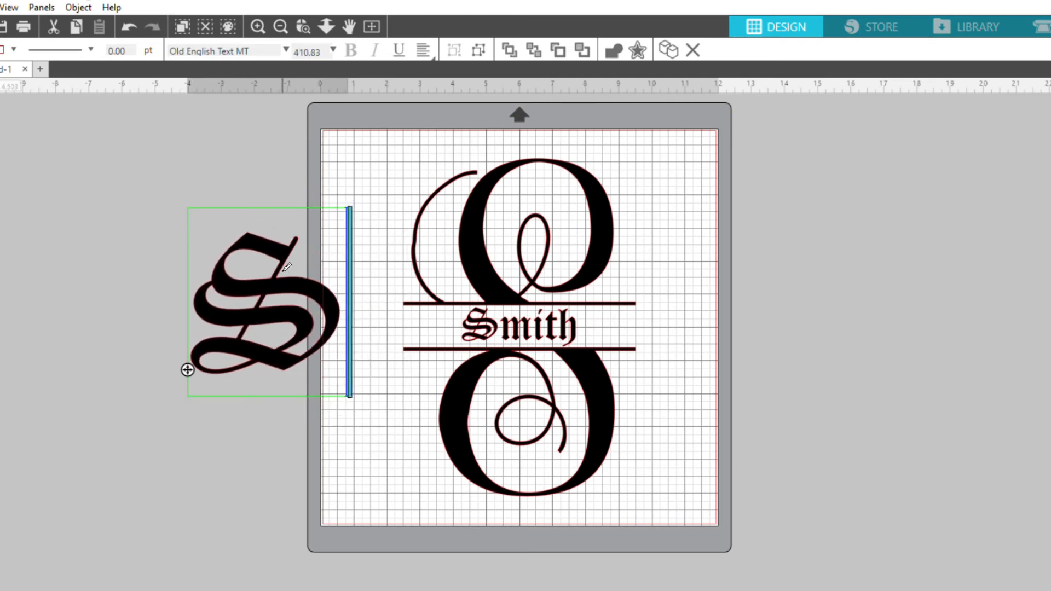
{"action": "key", "text": "ctrl+a"}
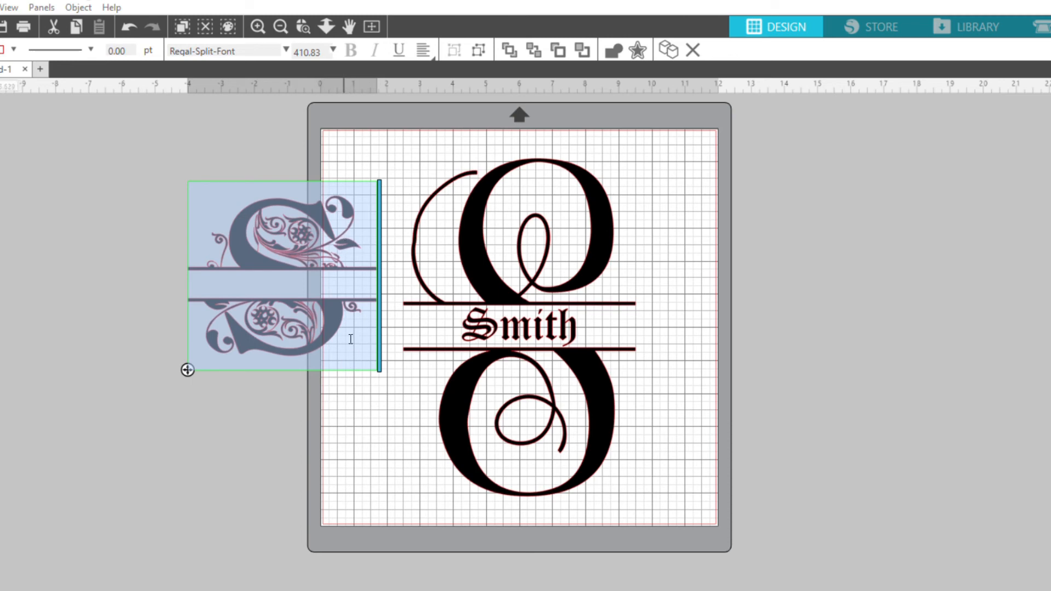
{"action": "left_click", "coordinate": [293, 427]}
Enlarge the Regal-Split-Font S to about 8.16 by 8.16 in and line its bars up beside the finished monogram's bars.
{"action": "left_click", "coordinate": [225, 350]}
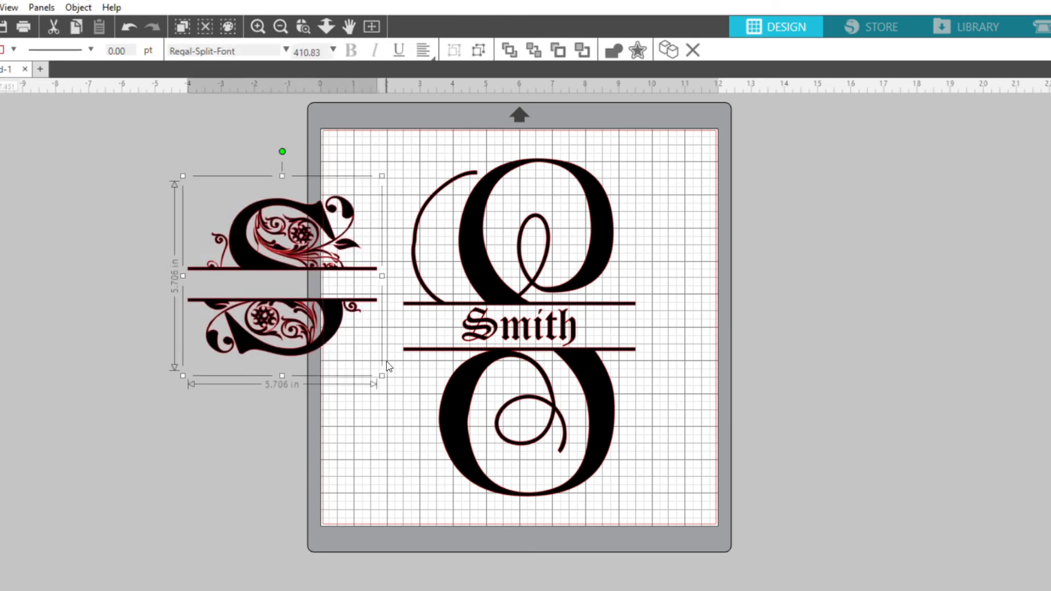
{"action": "left_click_drag", "start_coordinate": [382, 374], "coordinate": [464, 457]}
{"action": "left_click_drag", "start_coordinate": [355, 274], "coordinate": [319, 283]}
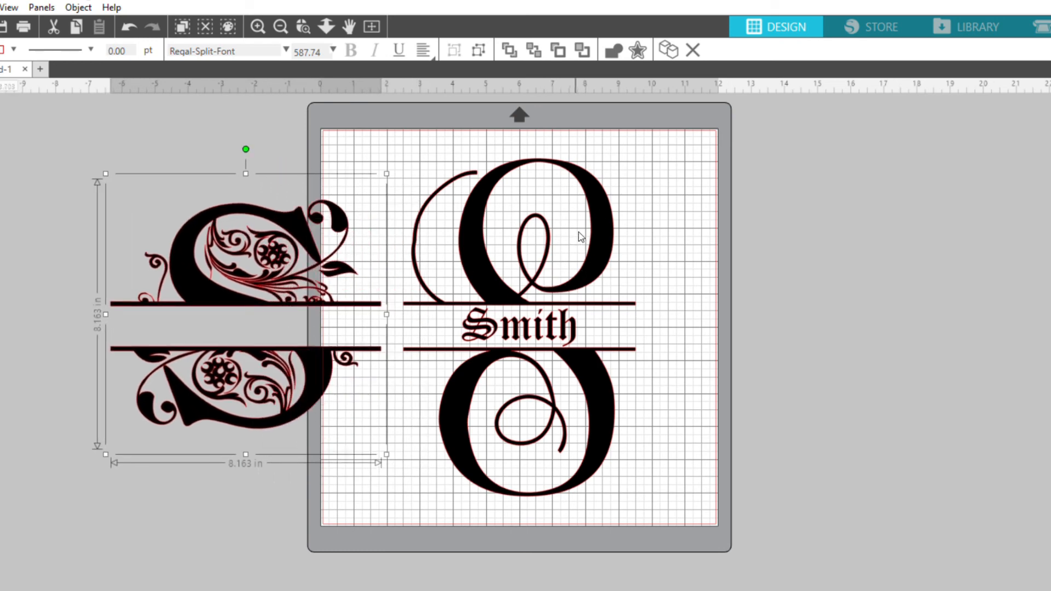